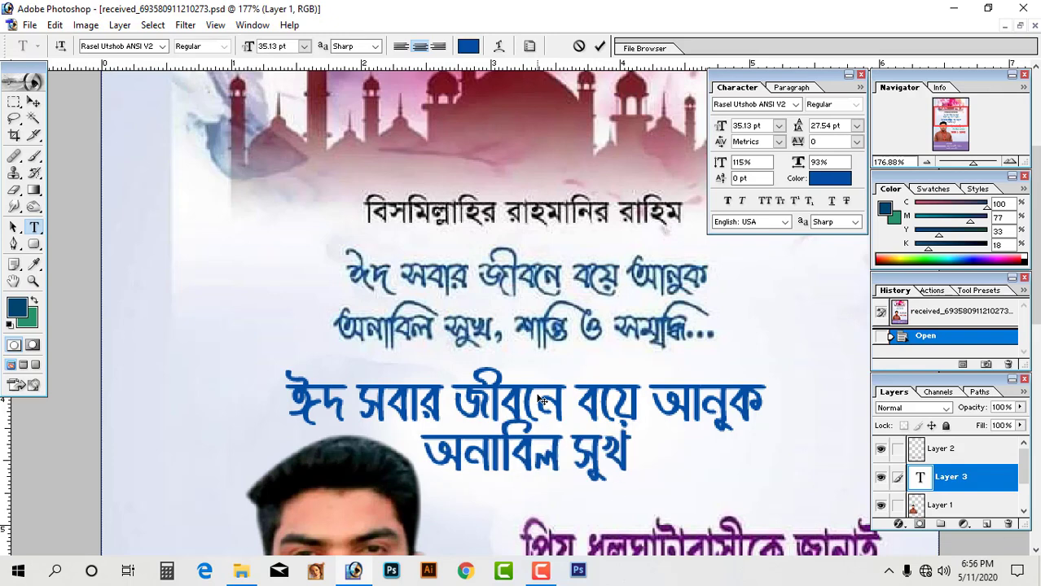
Finish line two with ', শান্তি ও সমৃদ্ধি' and cut the whole greeting text.
type(", শান্তি ও সমৃদ্ধি")
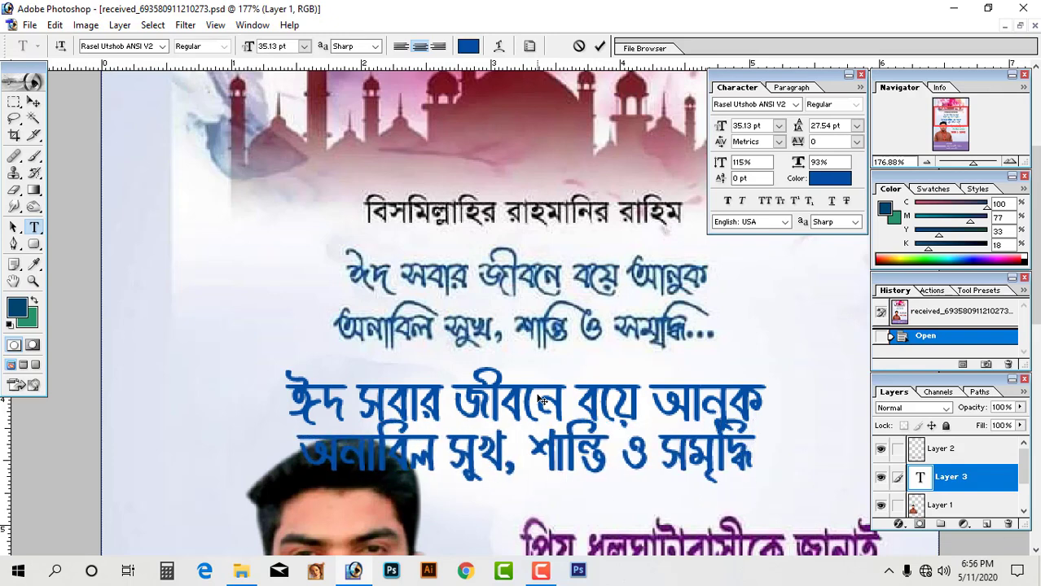
key("ctrl+a")
key("ctrl+x")
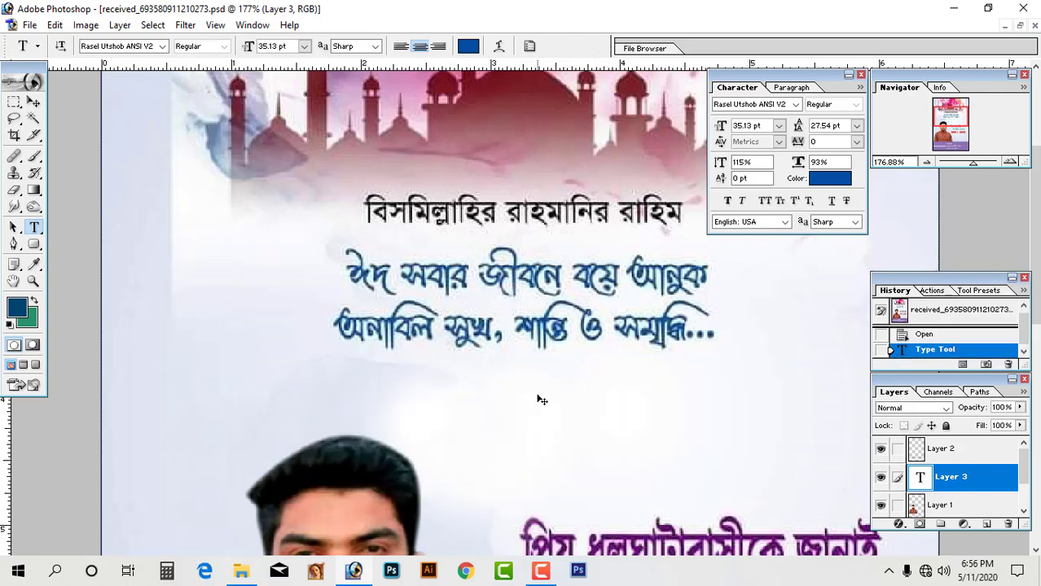
On the blue Eid banner, make the pasted greeting white and move it toward the upper middle.
key("ctrl+Tab")
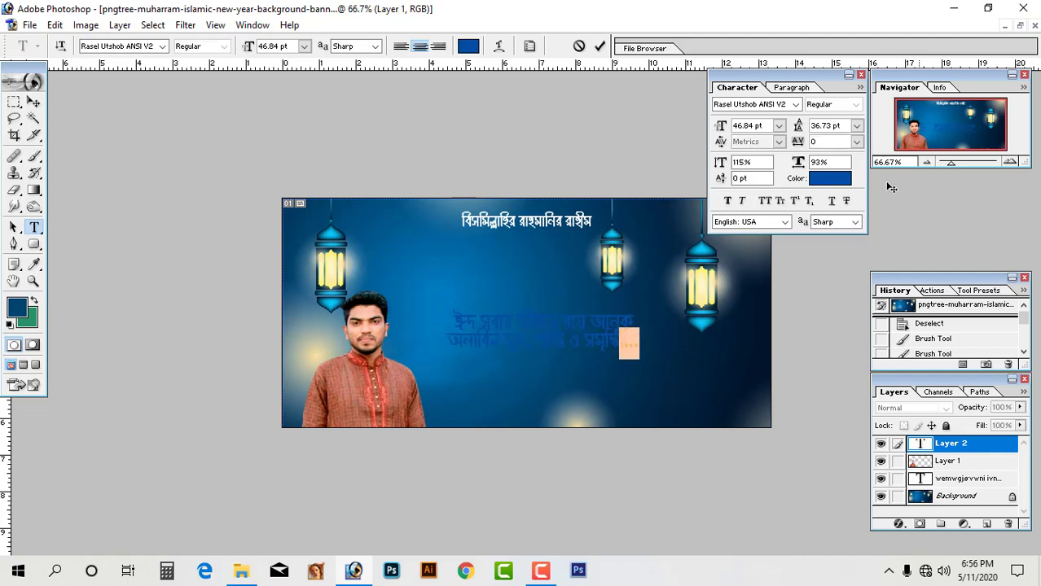
left_click(829, 178)
left_click_drag(156, 221, 125, 174)
left_click(456, 205)
key("Tab")
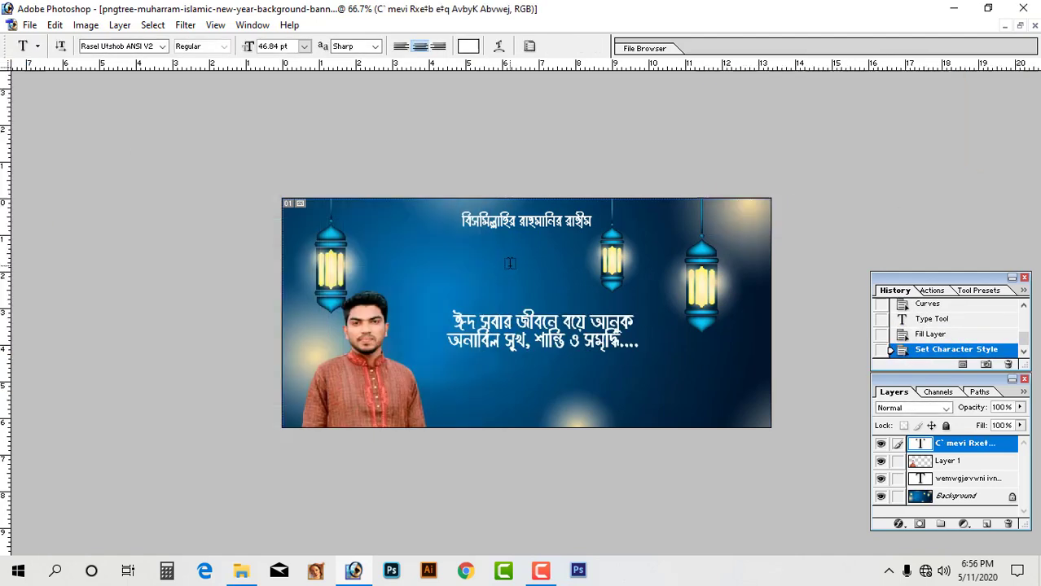
left_click_drag(565, 315, 505, 264)
left_click_drag(391, 228, 790, 371)
Widen the greeting's line spacing and shift it to the right.
left_click(379, 237)
key("ctrl+a")
key("alt+Down")
key("alt+Down")
key("alt+Down")
key("alt+Down")
key("alt+Down")
key("alt+Down")
key("alt+Down")
key("alt+Down")
key("alt+Down")
key("alt+Down")
key("ctrl+Return")
key("v")
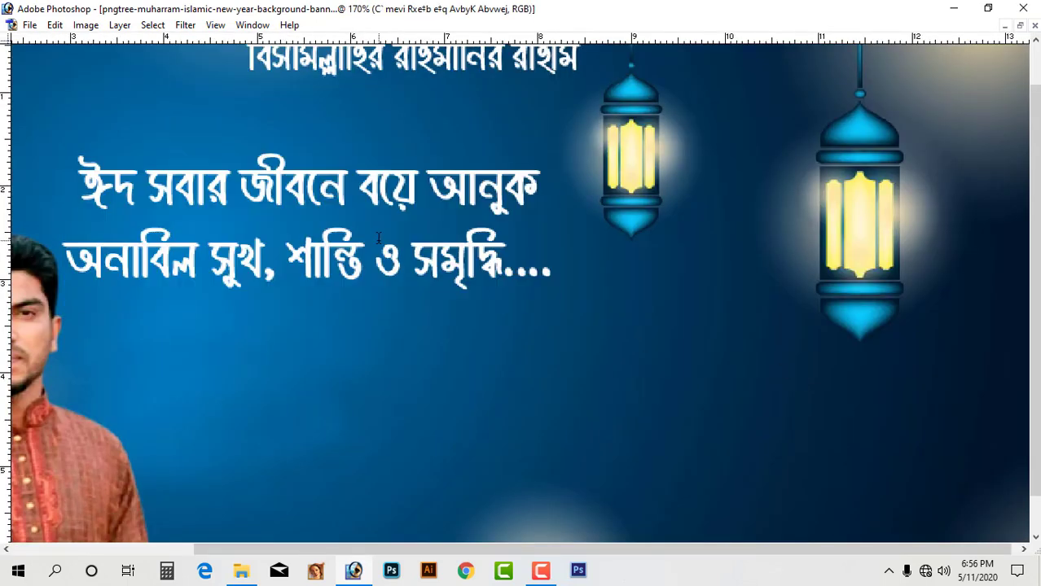
key("ctrl+minus")
mouse_move(382, 241)
left_mouse_down()
mouse_move(625, 311)
mouse_move(550, 258)
mouse_move(591, 251)
left_mouse_up()
key("Tab")
Add a white Stroke outline to the greeting text.
left_click(899, 523)
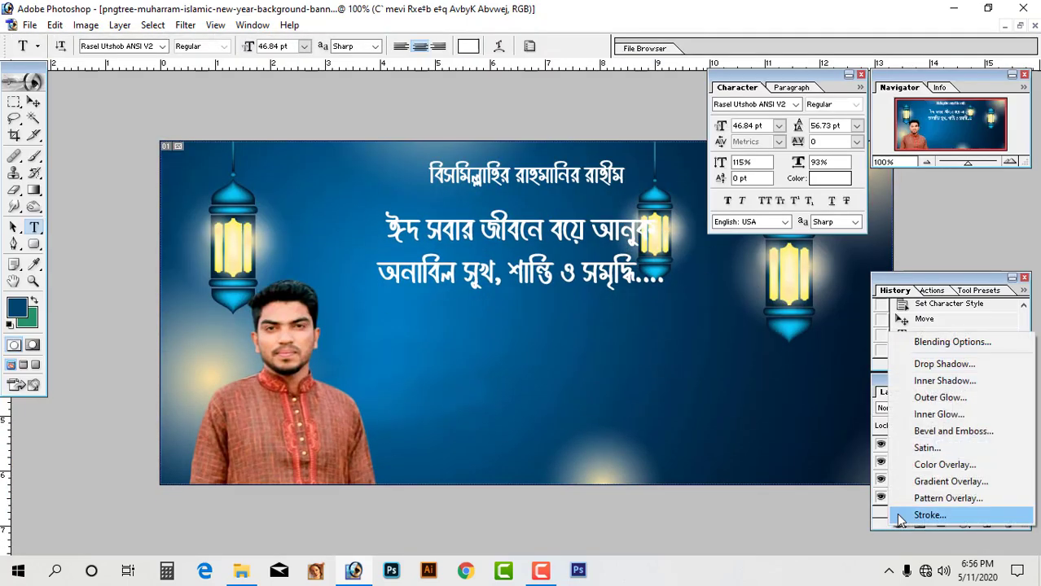
left_click(904, 513)
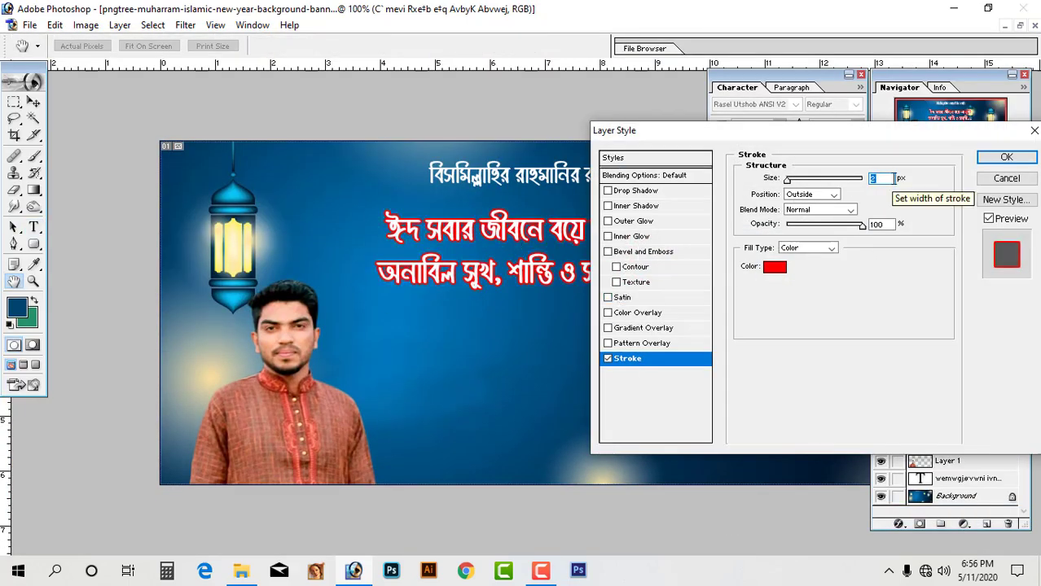
left_click(776, 266)
mouse_move(864, 206)
left_mouse_down()
mouse_move(855, 228)
mouse_move(860, 183)
mouse_move(862, 306)
left_mouse_up()
mouse_move(902, 454)
left_mouse_down()
mouse_move(701, 242)
mouse_move(776, 308)
mouse_move(701, 241)
left_mouse_up()
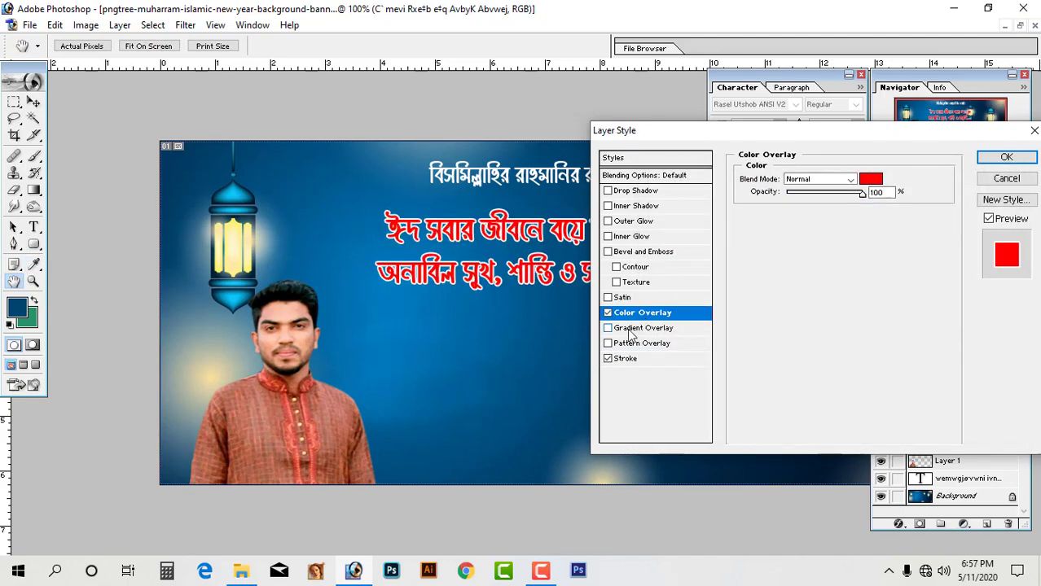
Add an orange Gradient Overlay and turn its middle stop red.
left_click(631, 329)
left_click(823, 211)
left_click(565, 157)
left_click(642, 140)
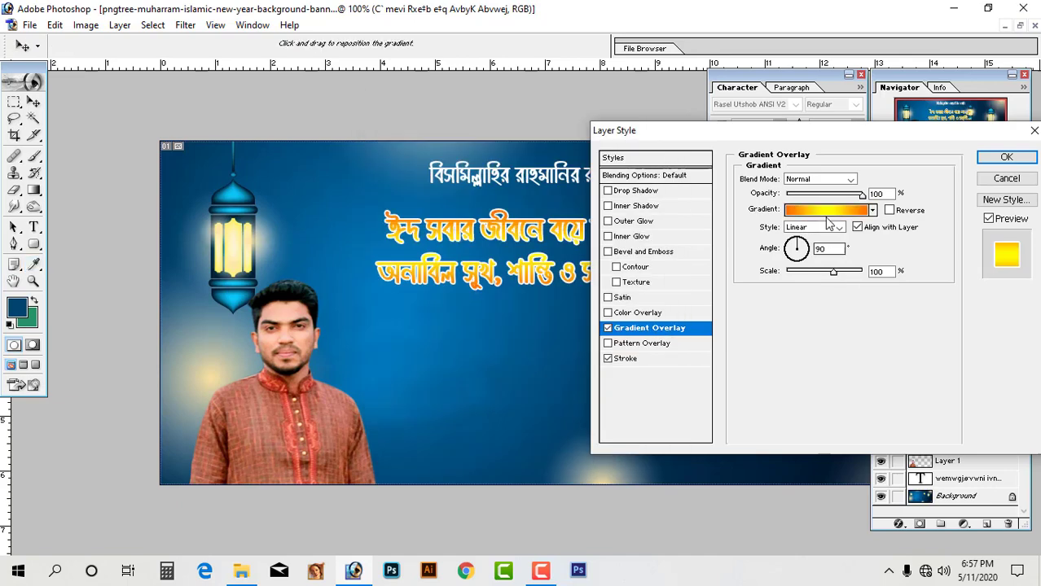
left_click(828, 211)
double_click(522, 362)
left_click(865, 402)
left_click(982, 200)
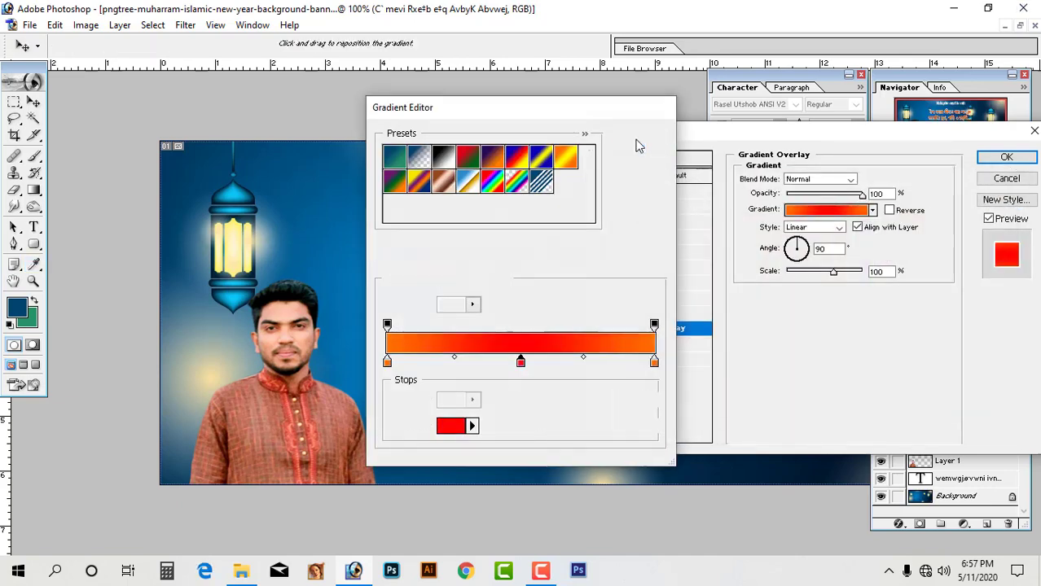
left_click(641, 138)
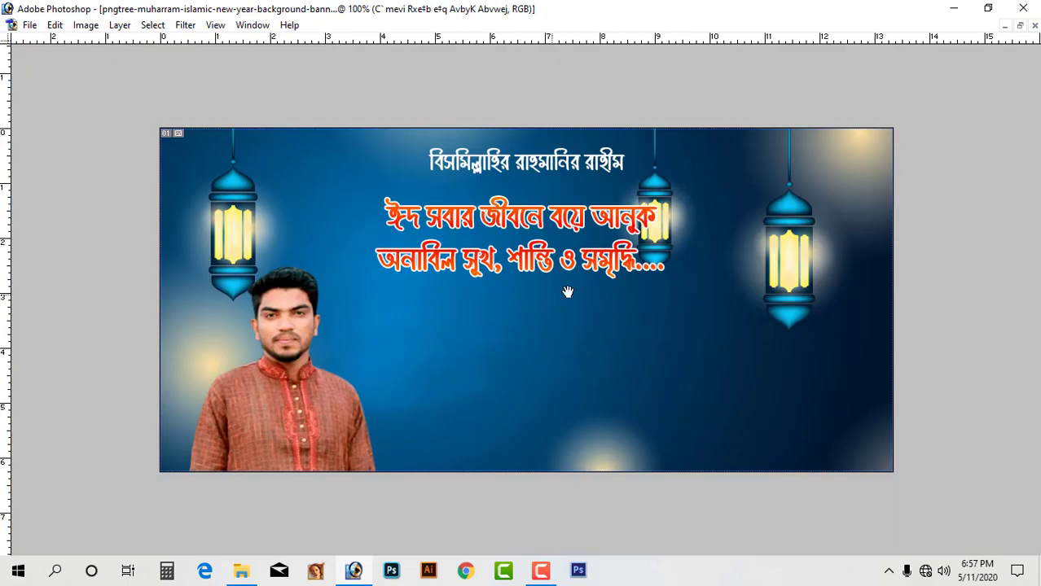
Apply the greeting's effects and bring the portrait poster's lower text into view.
left_click(567, 265)
key("ctrl+a")
left_click(568, 265)
left_click(1018, 25)
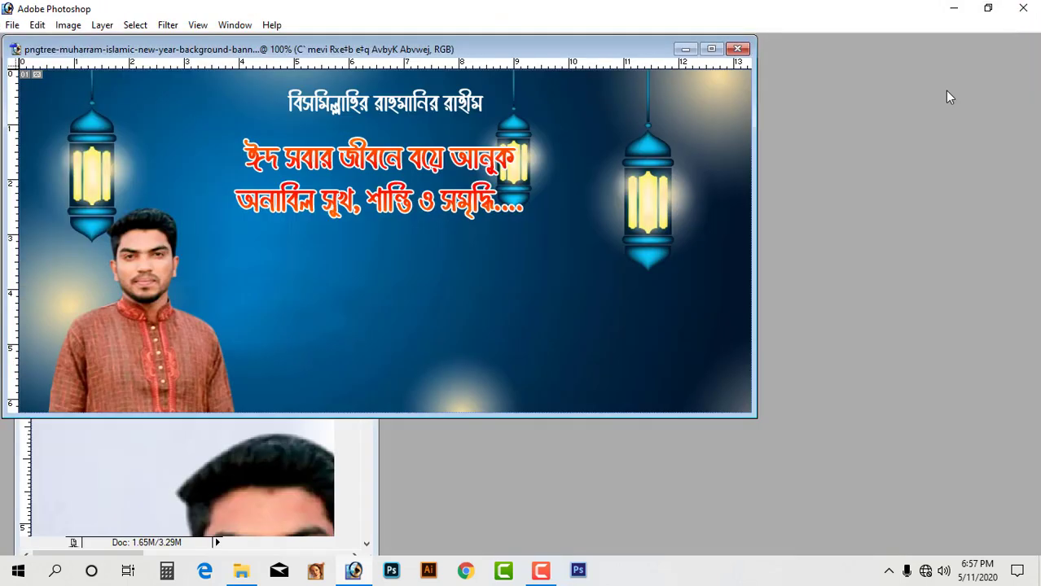
left_click(254, 464)
left_click_drag(254, 464, 100, 245)
scroll(99, 244, "down", 2)
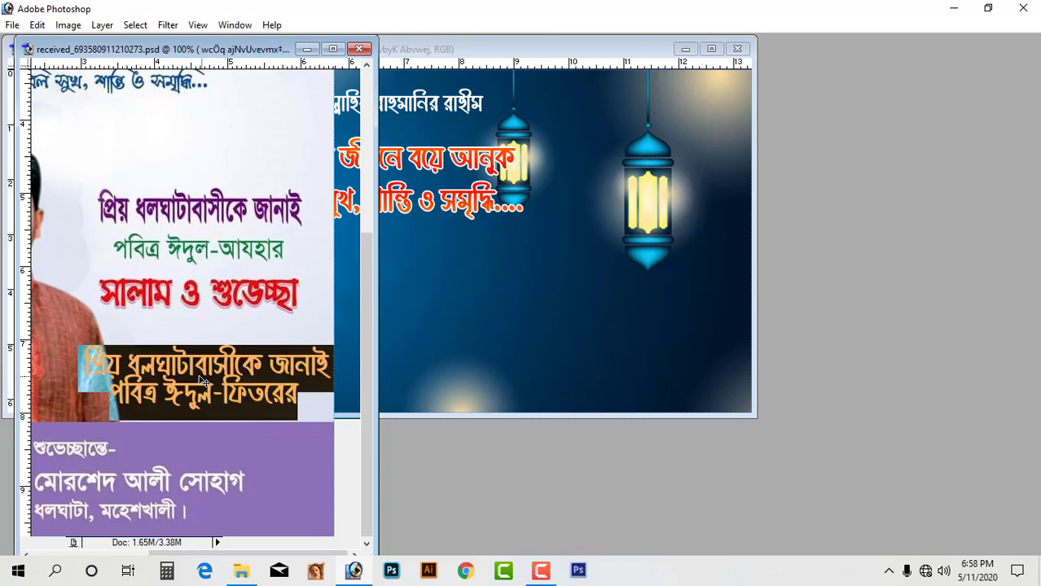
Copy the 'প্রিয় ধলঘাটাবাসীকে জানাই / পবিত্র ঈদুল-ফিতরের' text under the red greeting and colour it yellow.
left_click_drag(201, 374, 552, 274)
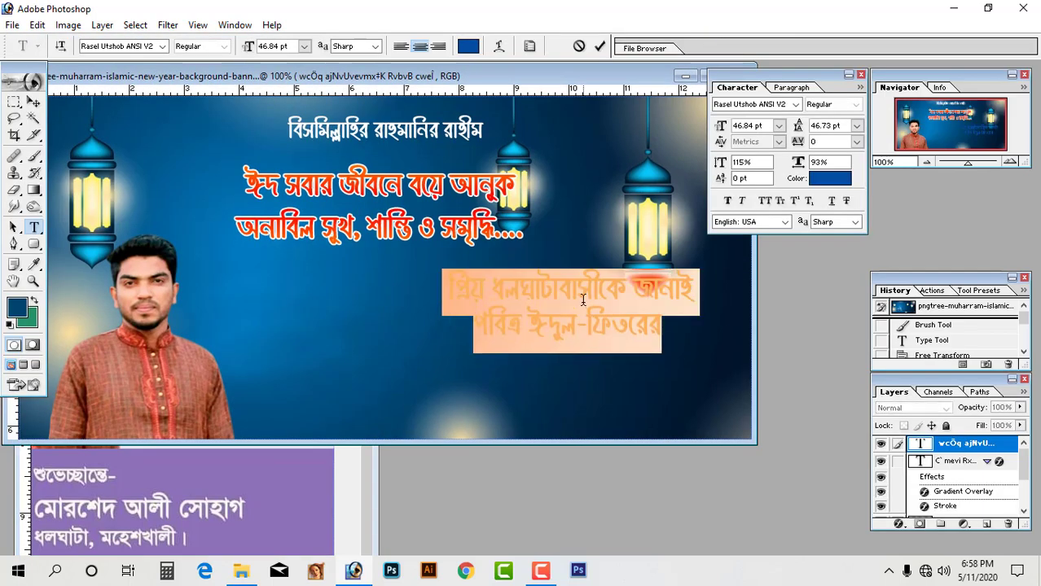
left_click_drag(583, 300, 402, 315)
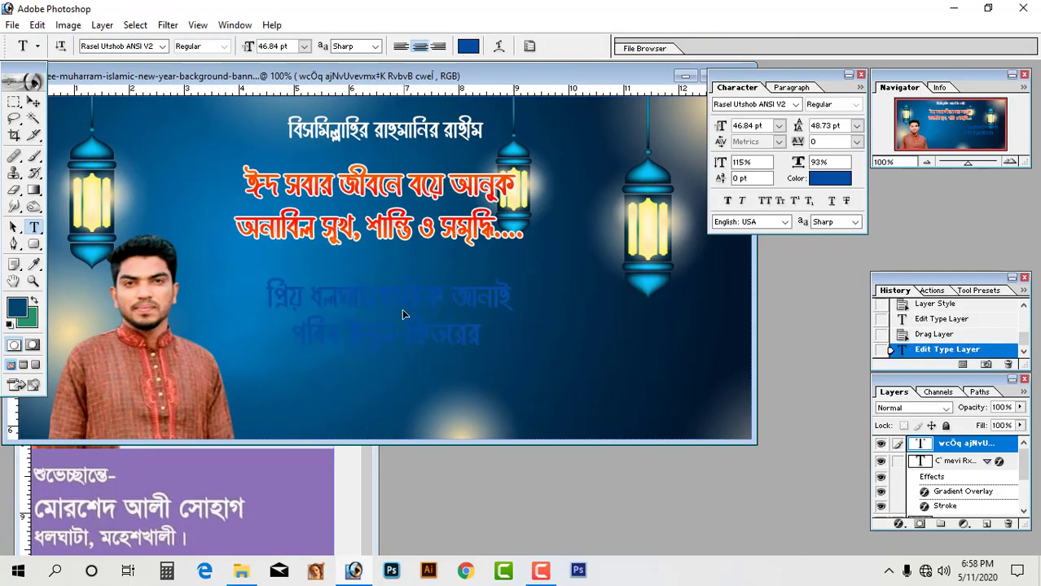
left_click(833, 187)
left_click_drag(988, 341, 936, 381)
type("0")
key("Tab")
type("0")
key("Tab")
type("100")
key("Return")
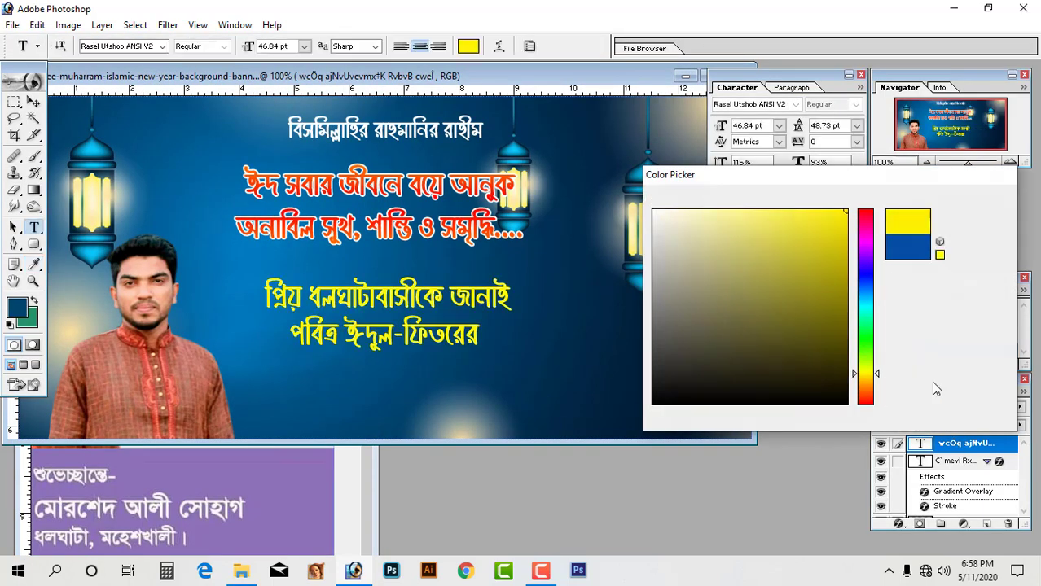
Enlarge the yellow text to 69.36 pt and nudge it slightly left.
key("ctrl+t")
left_click_drag(514, 346, 640, 363)
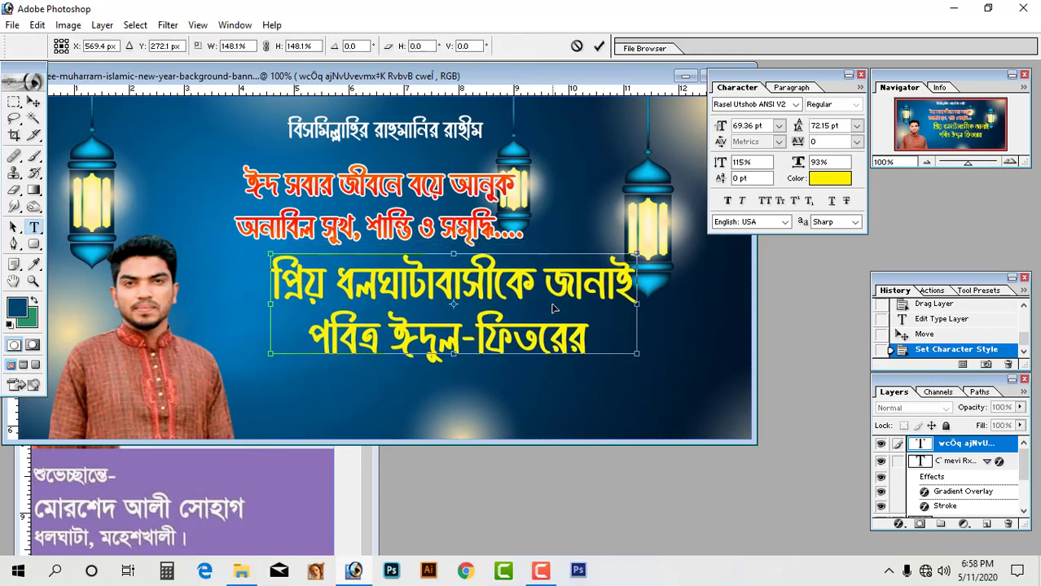
key("Return")
left_click_drag(554, 307, 487, 344)
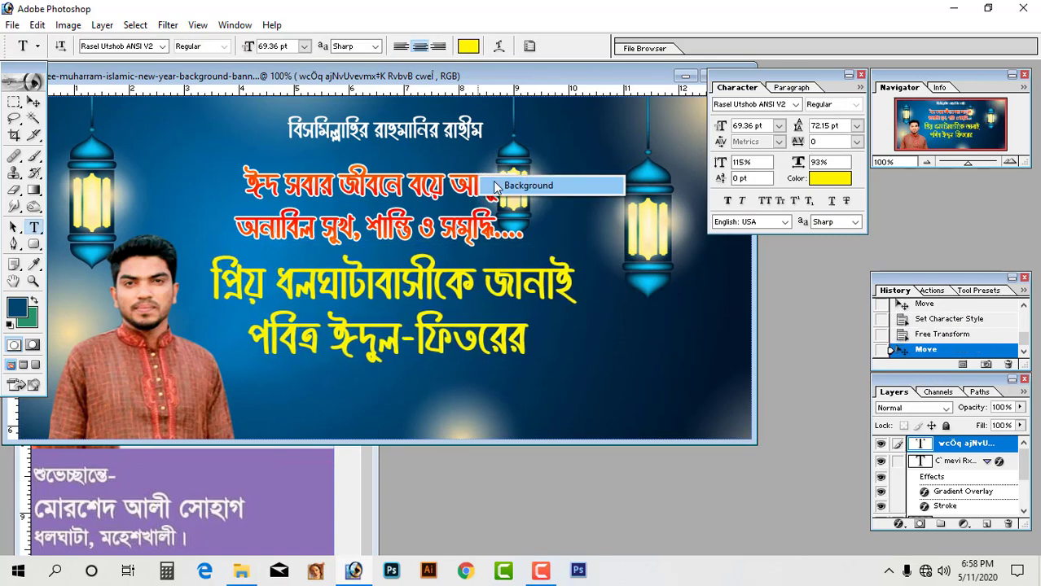
Move the red greeting left and shrink it slightly.
left_click(521, 186)
right_click(478, 178)
left_click(507, 187)
left_click_drag(501, 188, 440, 172)
key("ctrl+t")
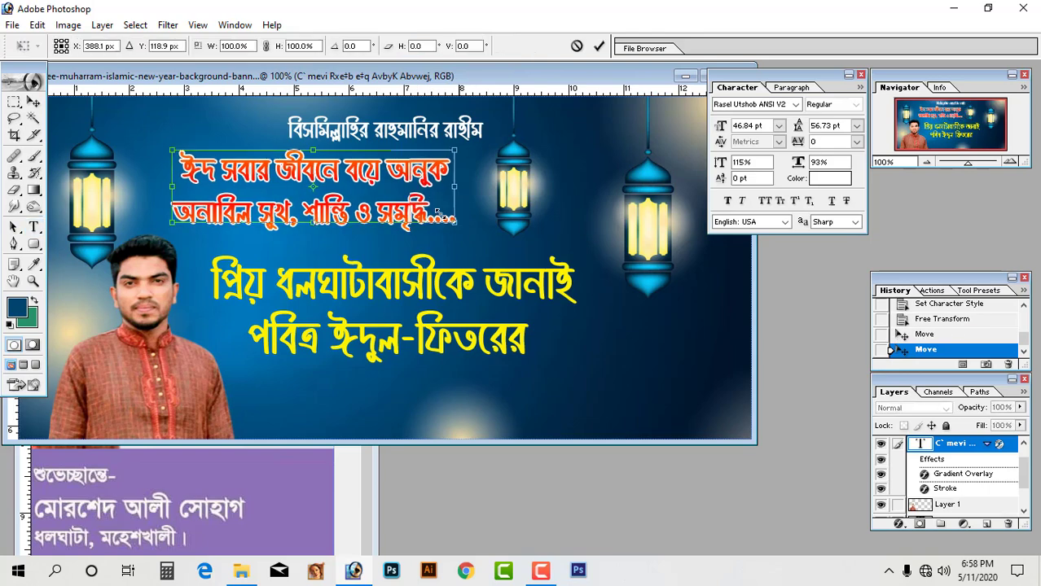
left_click_drag(461, 225, 417, 214)
left_click_drag(375, 196, 395, 221)
key("Return")
Nudge the top white heading up a little.
left_click_drag(495, 152, 281, 108)
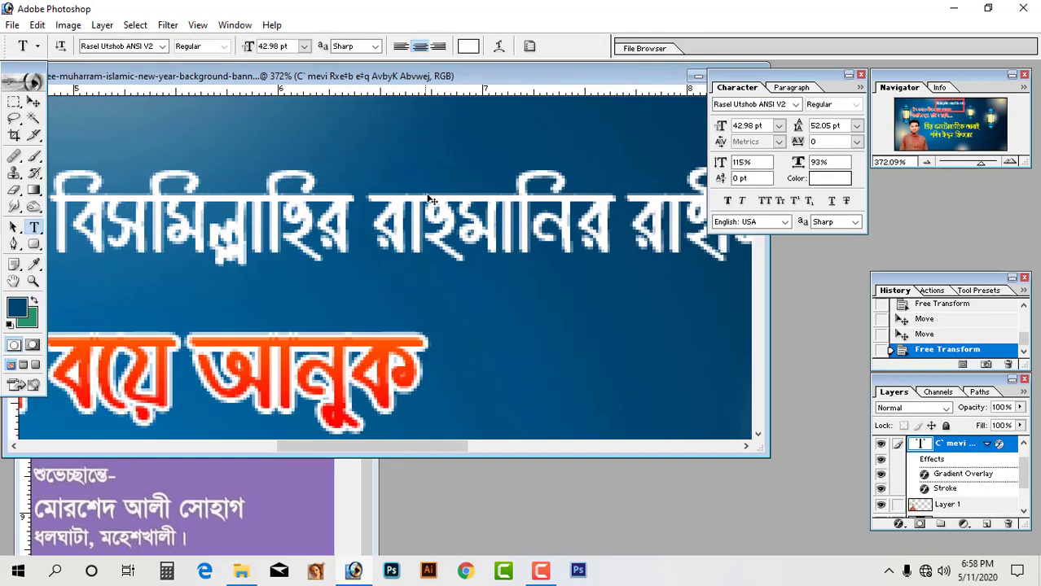
right_click(425, 195)
left_click(455, 204)
left_click_drag(453, 206, 453, 173)
key("ctrl+alt+0")
Reposition the yellow text and shrink it to about 88% (60.94 pt).
left_click(473, 287)
left_click_drag(475, 287, 579, 258)
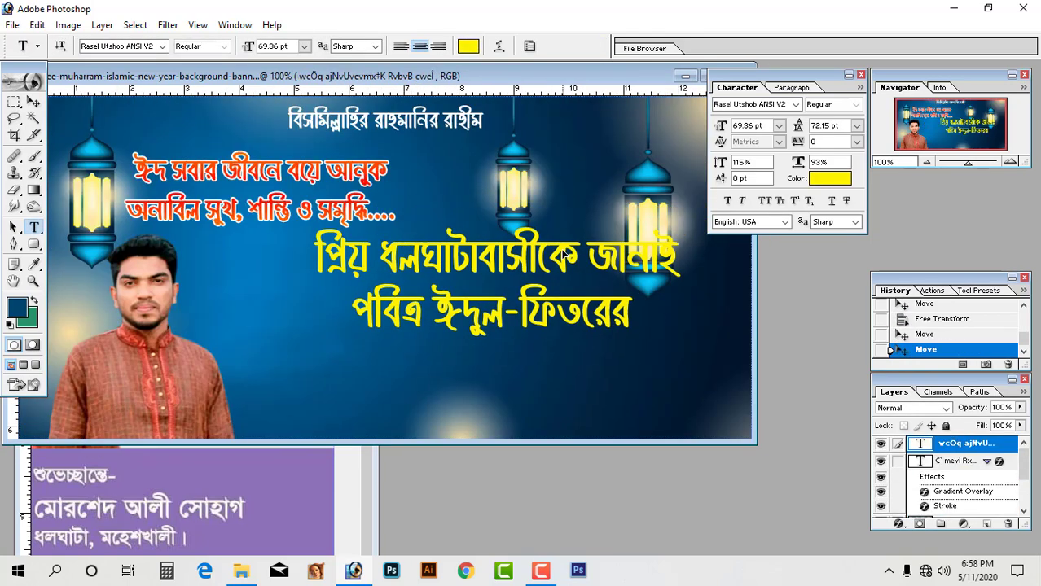
key("ctrl+t")
left_click_drag(314, 326, 358, 314)
left_click_drag(519, 266, 425, 275)
key("Return")
Recolour all of the yellow greeting's letters to white.
key("t")
left_click(425, 574)
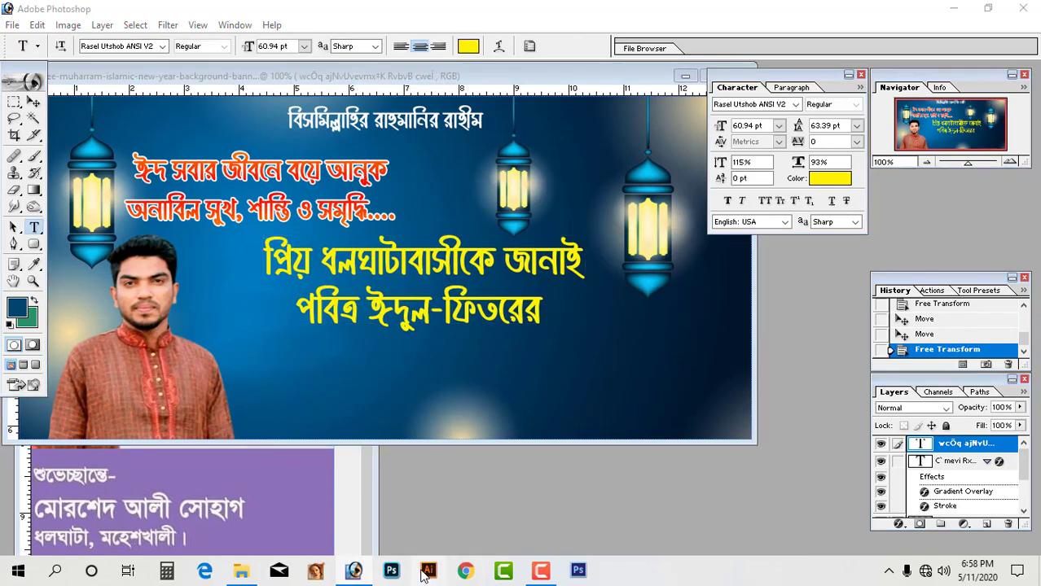
left_click(357, 575)
key("ctrl+minus")
left_click_drag(205, 186, 528, 337)
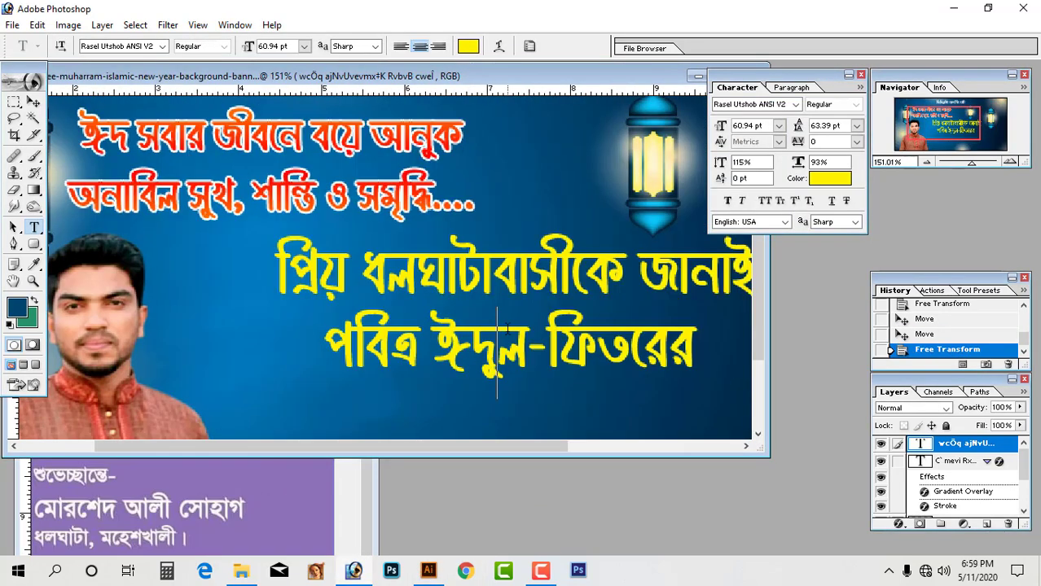
left_click(495, 349)
key("ctrl+a")
left_click(829, 178)
left_click(654, 211)
left_click(977, 201)
key("ctrl+Return")
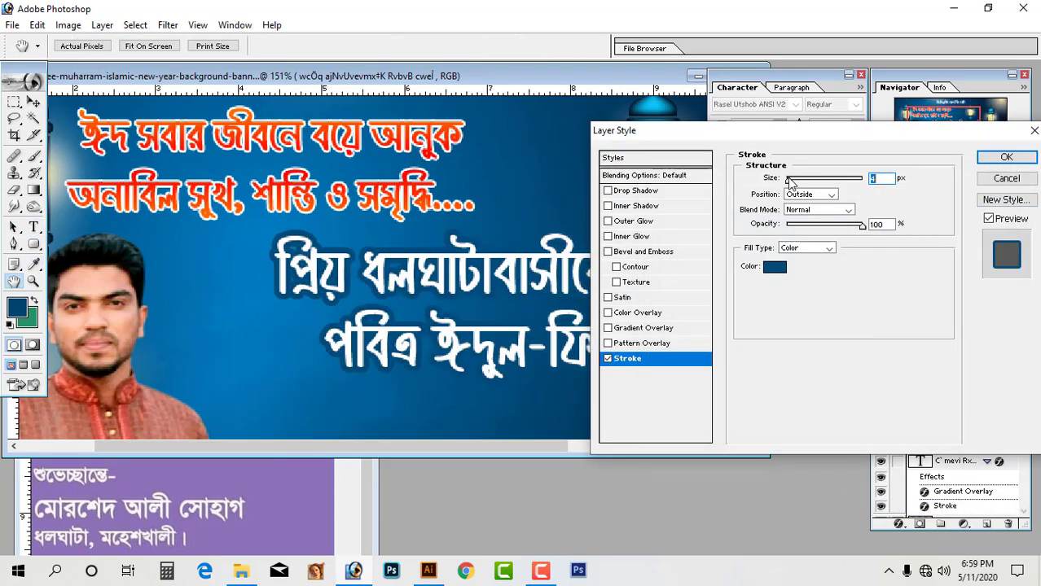
Add a blue Drop Shadow to the white greeting.
left_click(639, 192)
left_click(864, 180)
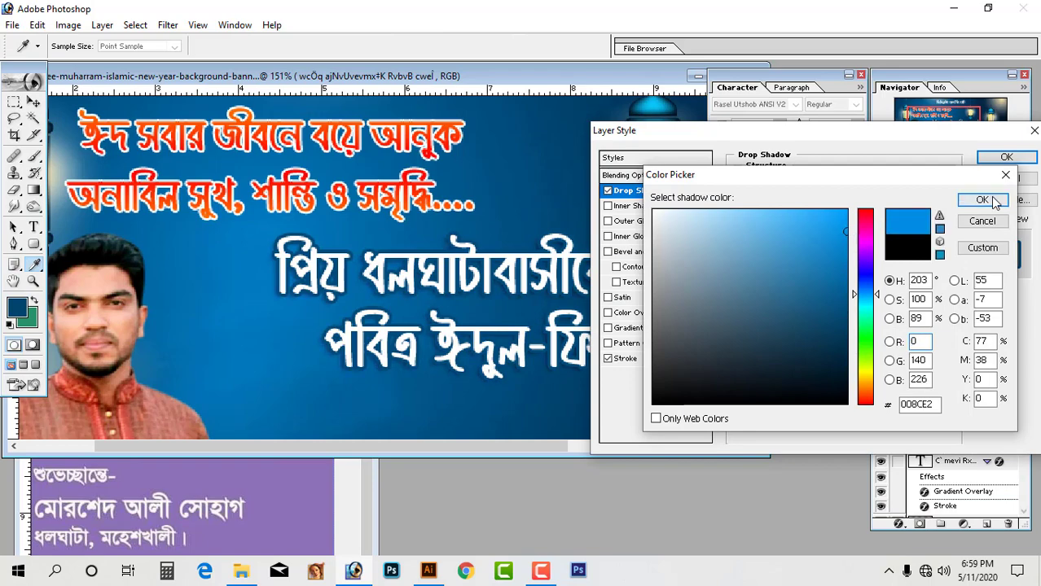
left_click(993, 200)
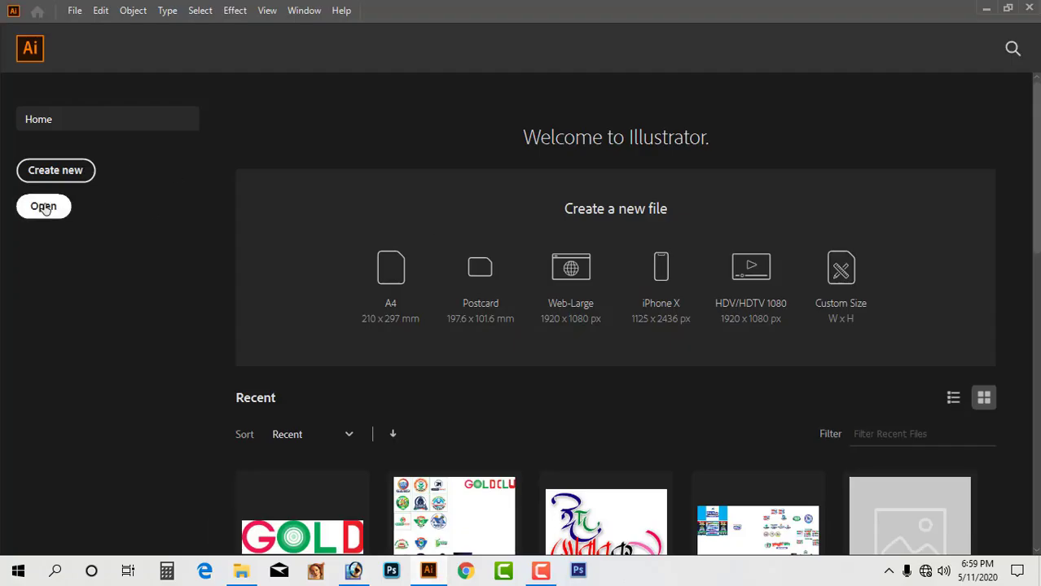
Browse the Customer File drive to the Background Sumon Digital > Alpona calligraphy folder.
left_click(38, 205)
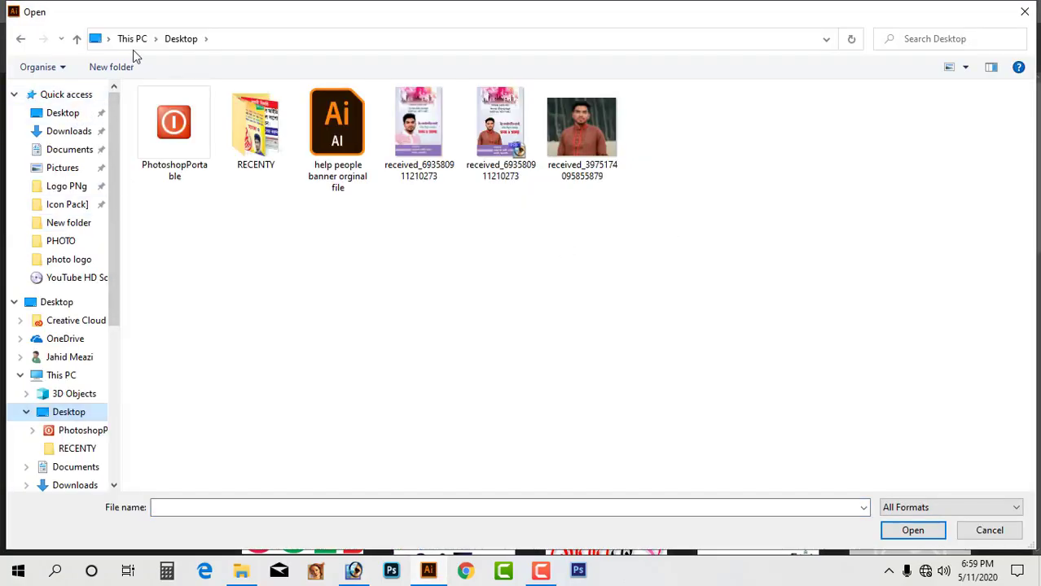
left_click(132, 39)
double_click(570, 232)
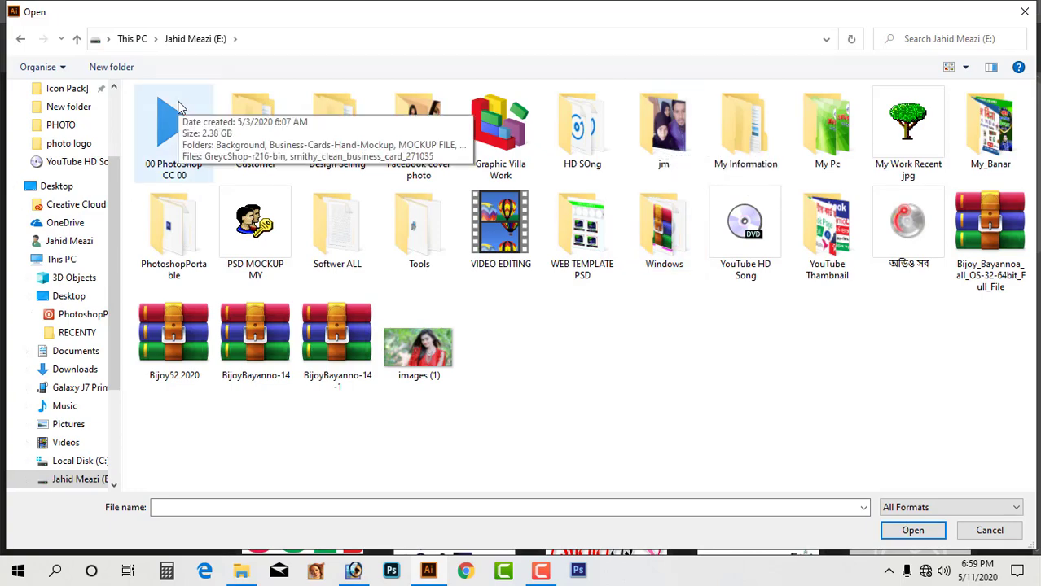
left_click(132, 38)
double_click(823, 224)
double_click(262, 132)
double_click(446, 127)
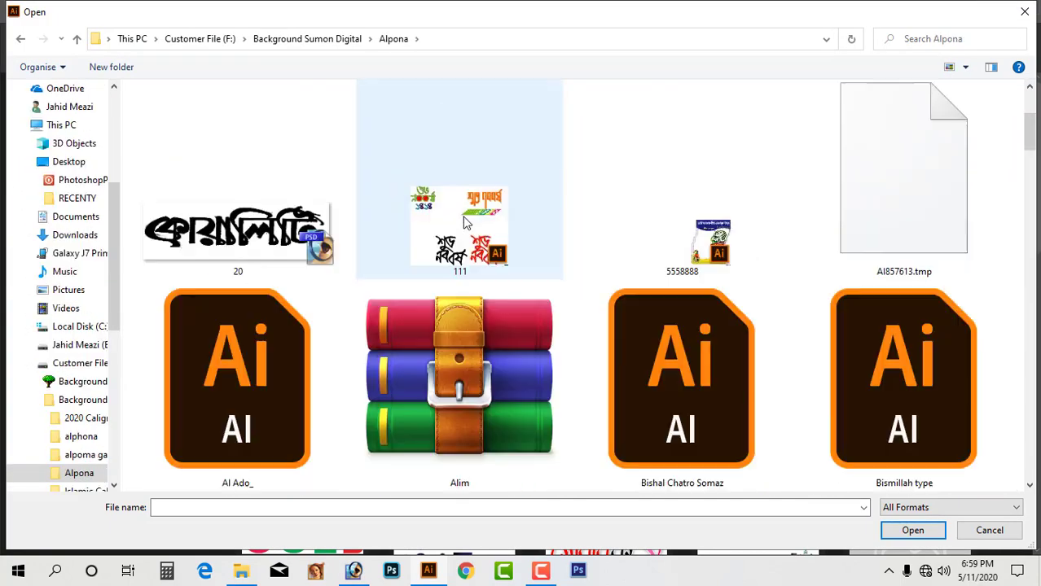
scroll(464, 222, "down", 20)
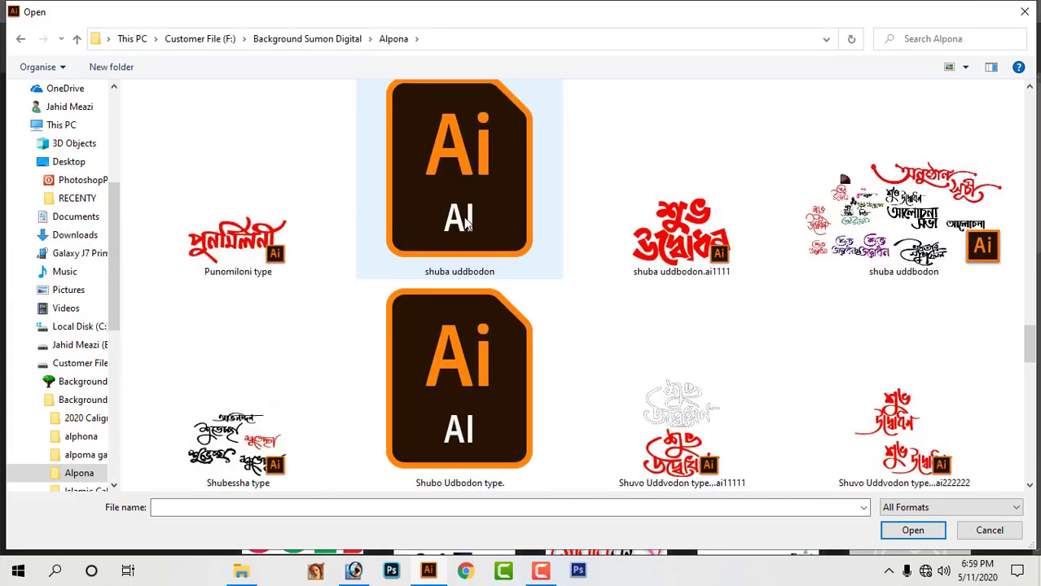
scroll(327, 267, "down", 3)
key("Escape")
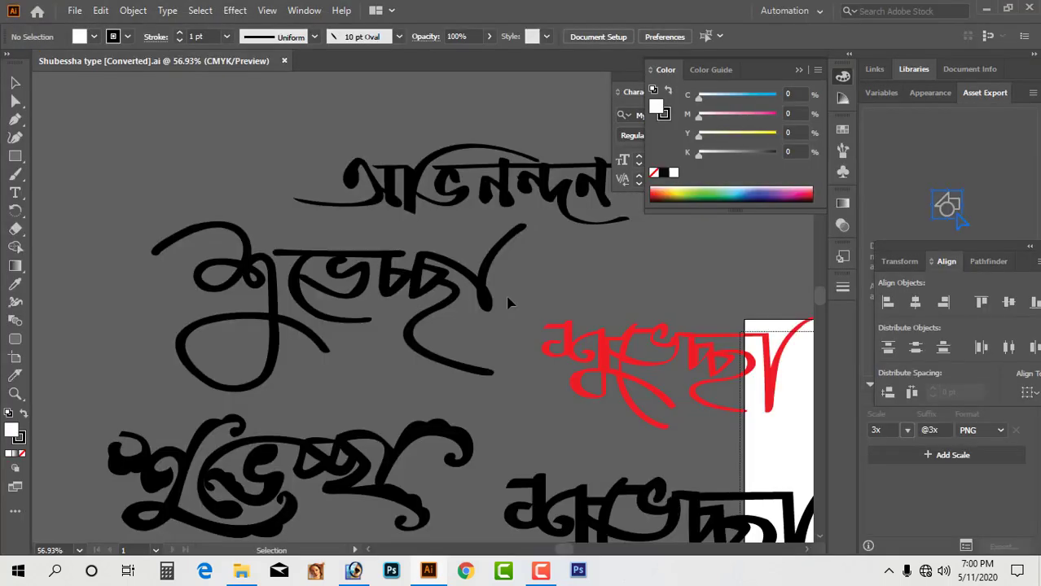
Zoom out to show all lettering versions and select the thin upper-left শুভেচ্ছা.
scroll(472, 334, "down", 1)
left_click_drag(489, 342, 431, 313)
scroll(464, 267, "down", 1)
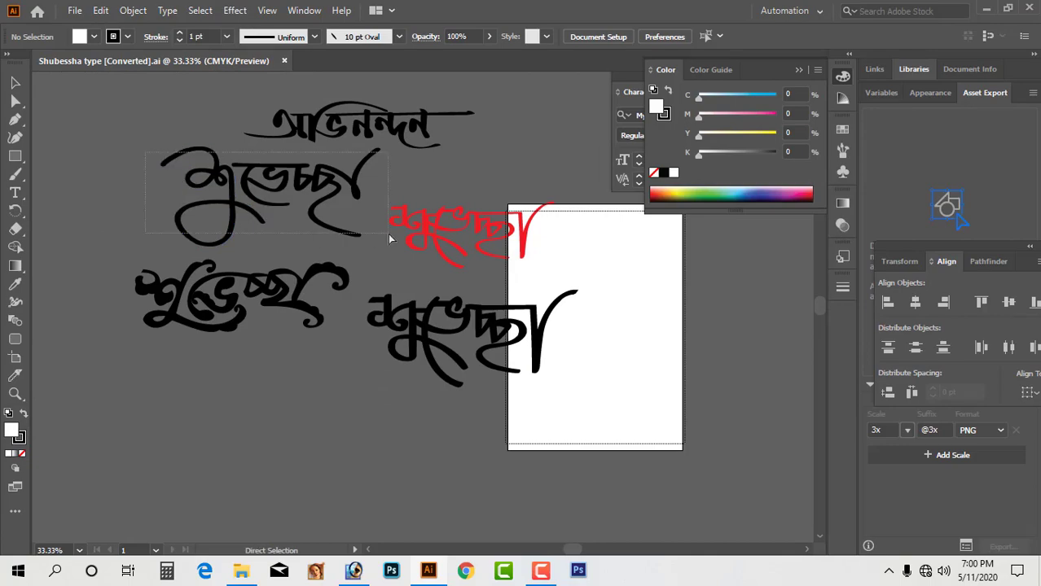
left_click_drag(390, 239, 74, 147)
Try pasting the lettering into the Photoshop banner, then undo it.
left_click(428, 570)
key("ctrl+v")
key("Return")
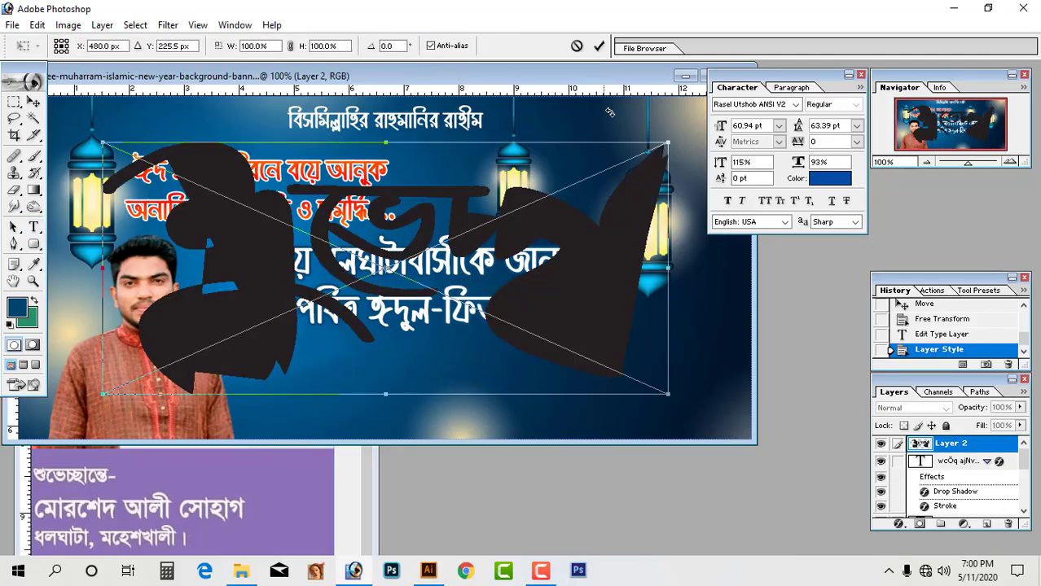
left_click(599, 46)
key("ctrl+z")
Move the thin শুভেচ্ছা below the others, expand its appearance and copy it.
left_click(428, 571)
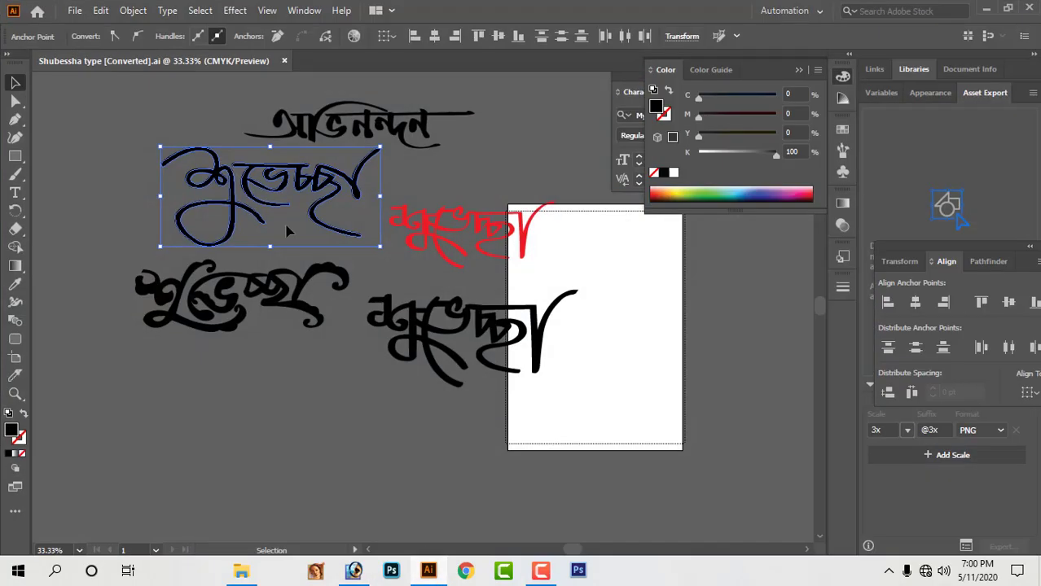
left_click_drag(272, 180, 325, 413)
left_click(133, 10)
left_click(204, 206)
left_click(182, 384)
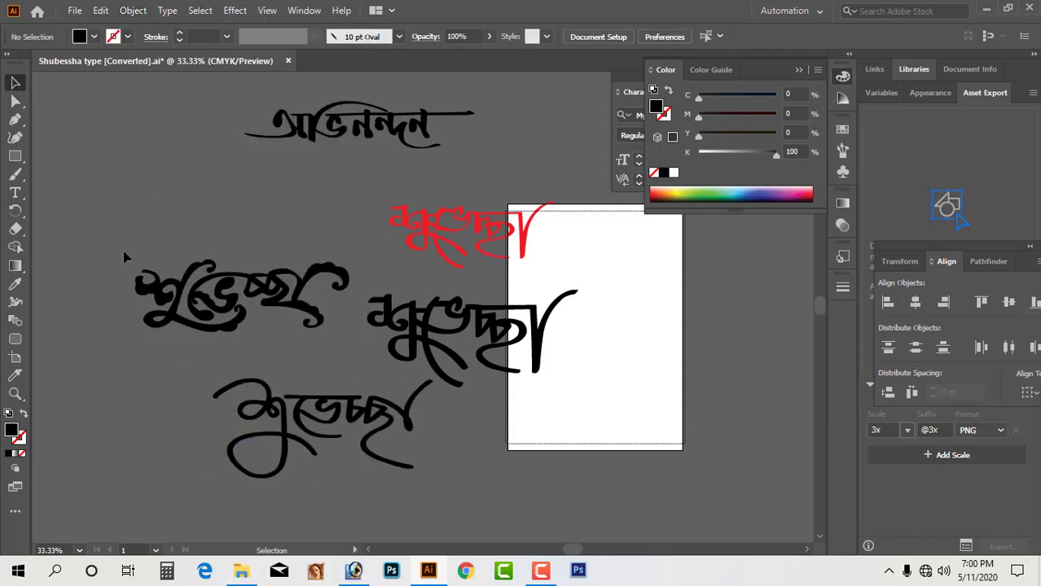
key("ctrl+c")
Paste the শুভেচ্ছা lettering into the banner, shrink it and place it below the headline.
left_click(429, 570)
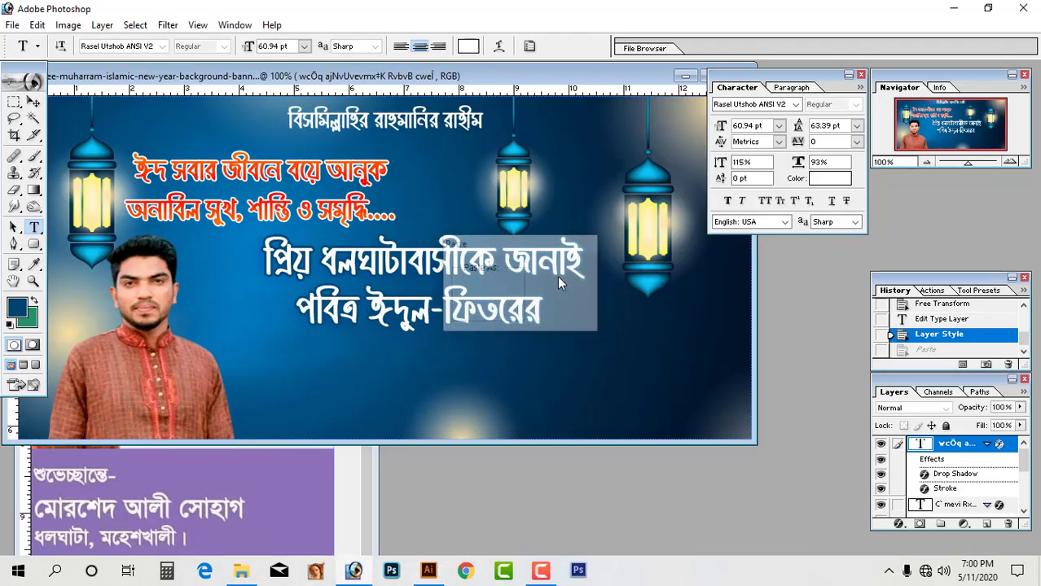
key("ctrl+v")
left_click_drag(673, 400, 502, 321)
left_click_drag(473, 275, 506, 386)
key("Return")
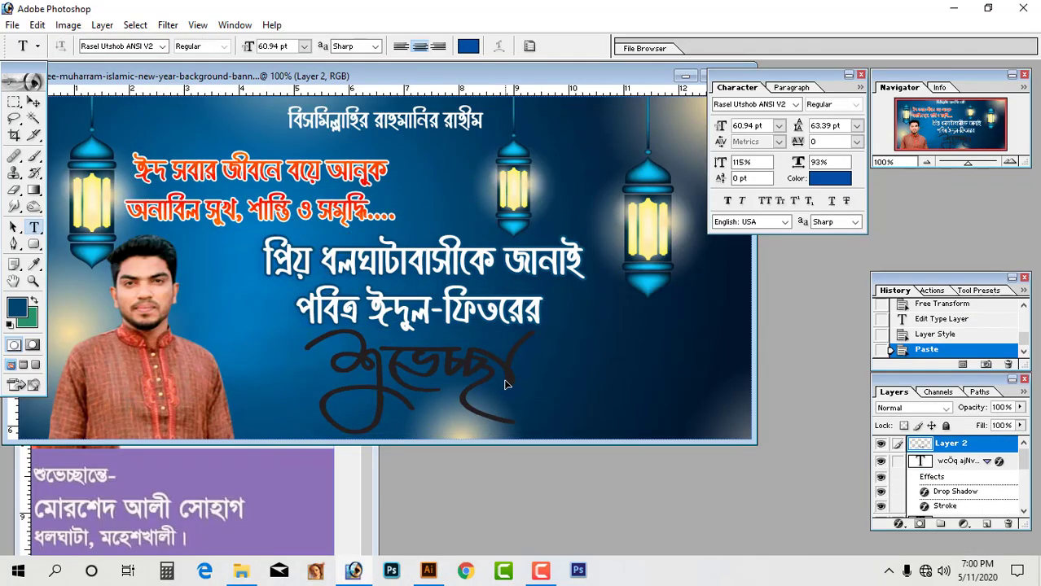
Give the lettering a white Stroke and a red Color Overlay.
left_click(899, 524)
left_click(877, 510)
left_click(775, 267)
left_click(658, 213)
left_click(987, 200)
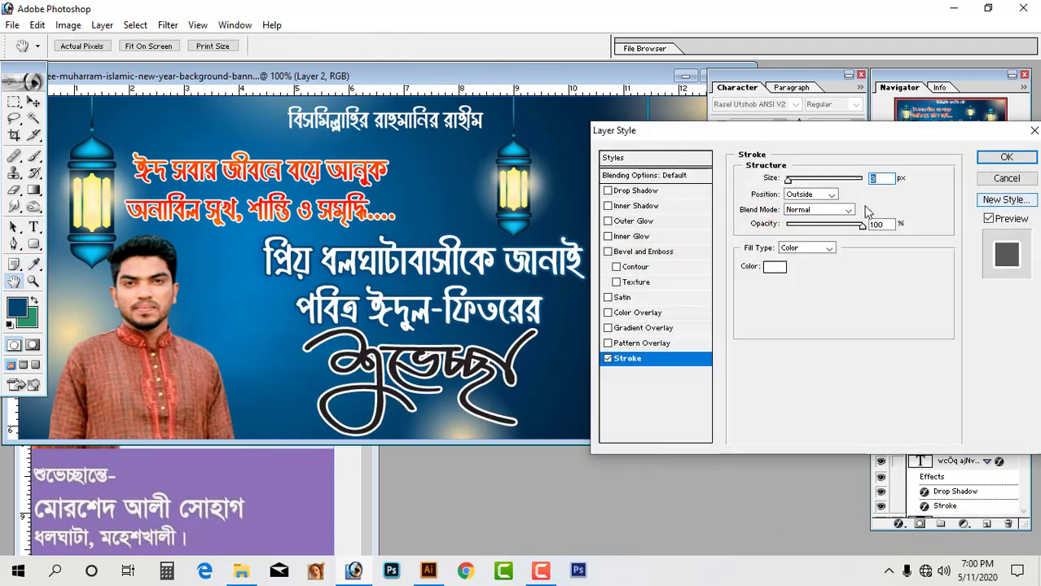
left_click(635, 314)
left_click(1007, 157)
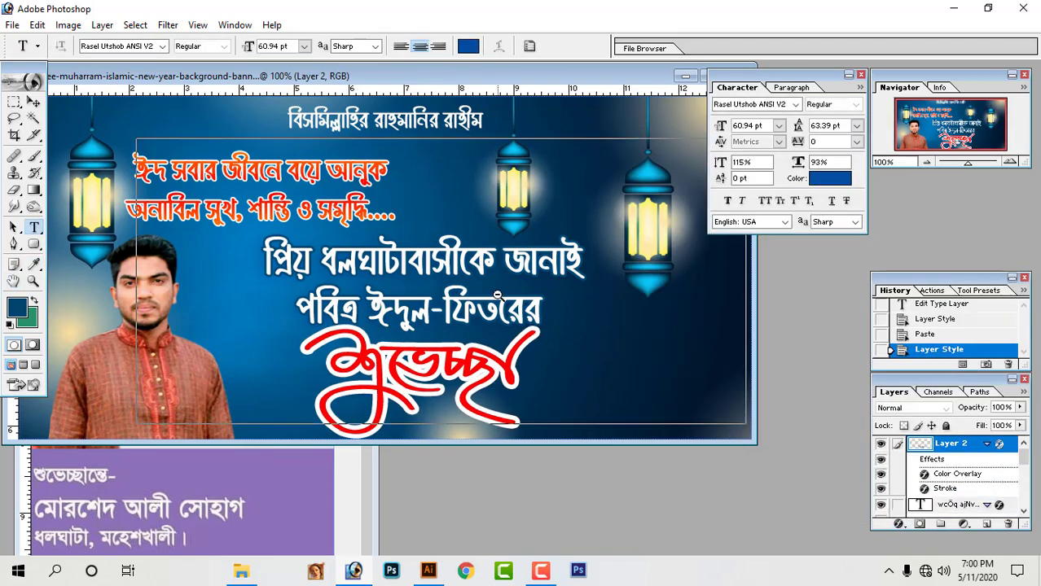
Move the orange two-line text up-left and the white two-line text up-right.
key("ctrl+plus")
key("ctrl+minus")
left_click_drag(364, 173, 314, 158)
left_click_drag(428, 250, 572, 175)
Move the red calligraphy on Layer 2 up and right.
key("Tab")
right_click(481, 321)
left_click(490, 330)
left_click_drag(476, 326, 446, 241)
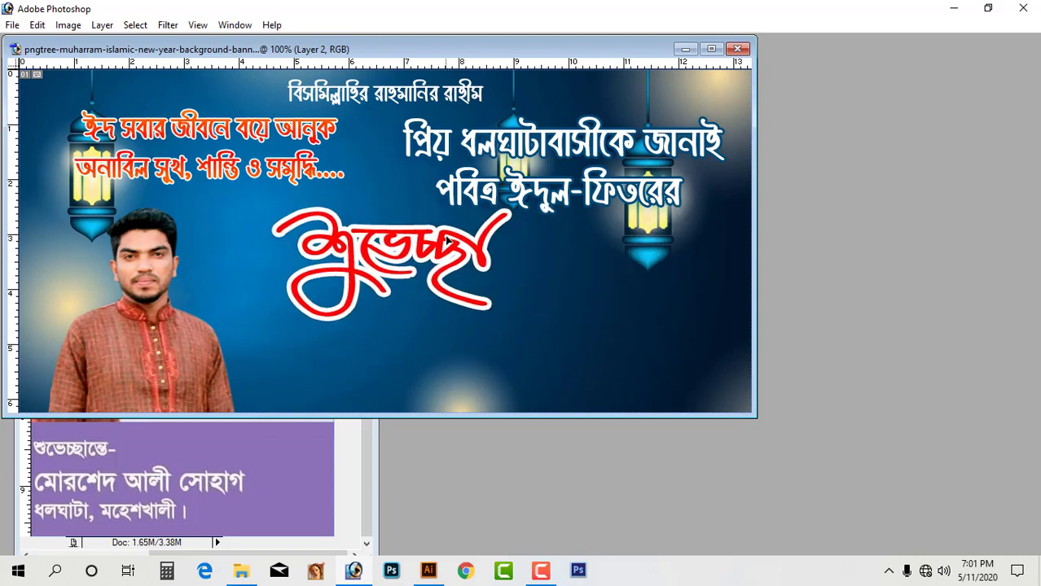
key("Return")
Back in Illustrator, open the Untitled-10 lettering collection, accepting the legacy text, colour profile and missing-font warnings.
key("alt+Tab")
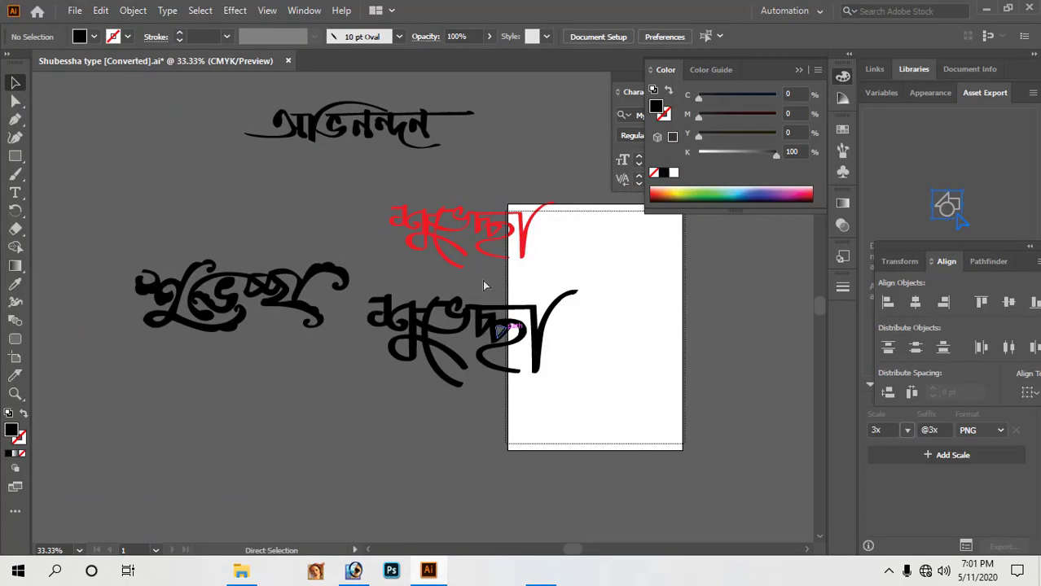
left_click(490, 310, "alt")
key("ctrl+o")
scroll(507, 407, "down", 10)
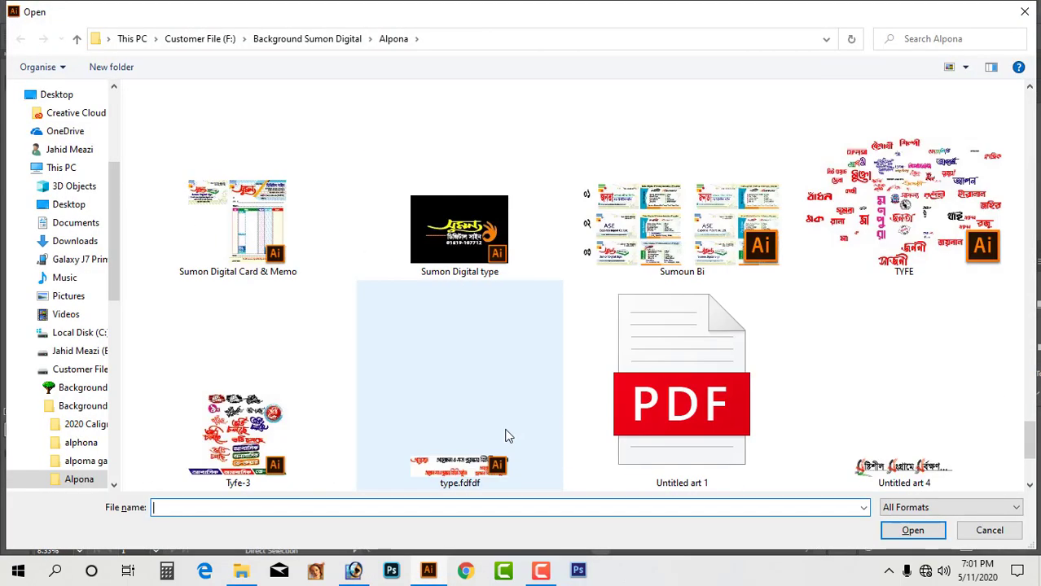
double_click(265, 446)
left_click(597, 325)
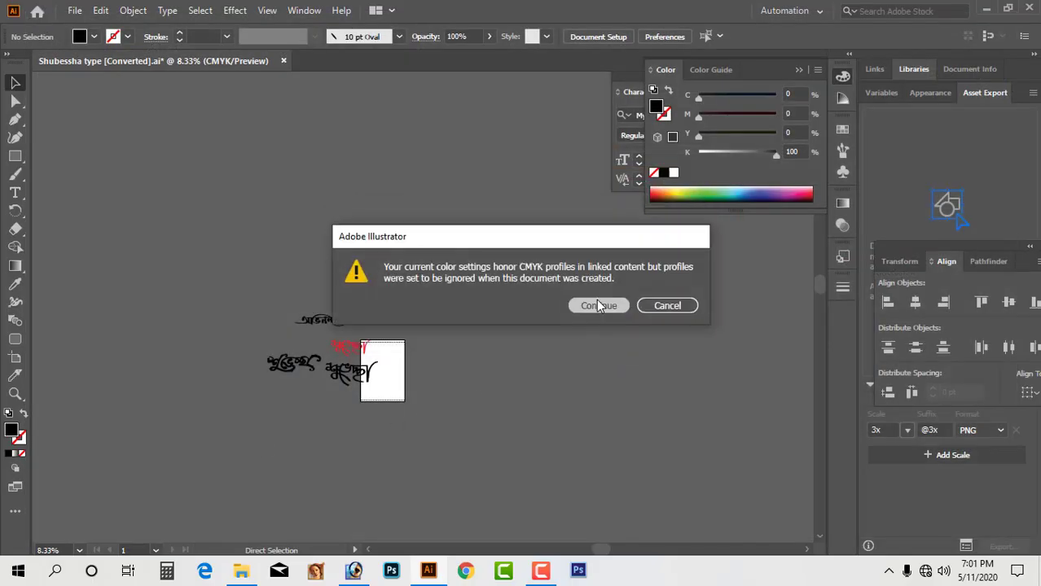
left_click(596, 299)
left_click(386, 372)
Pan and zoom around the Untitled-10 collection to review its lettering designs.
left_click(414, 367, "alt")
left_click(413, 367, "alt")
left_click(413, 367, "alt")
left_click(413, 367, "alt")
left_click(414, 367, "alt")
left_click_drag(456, 456, 528, 324)
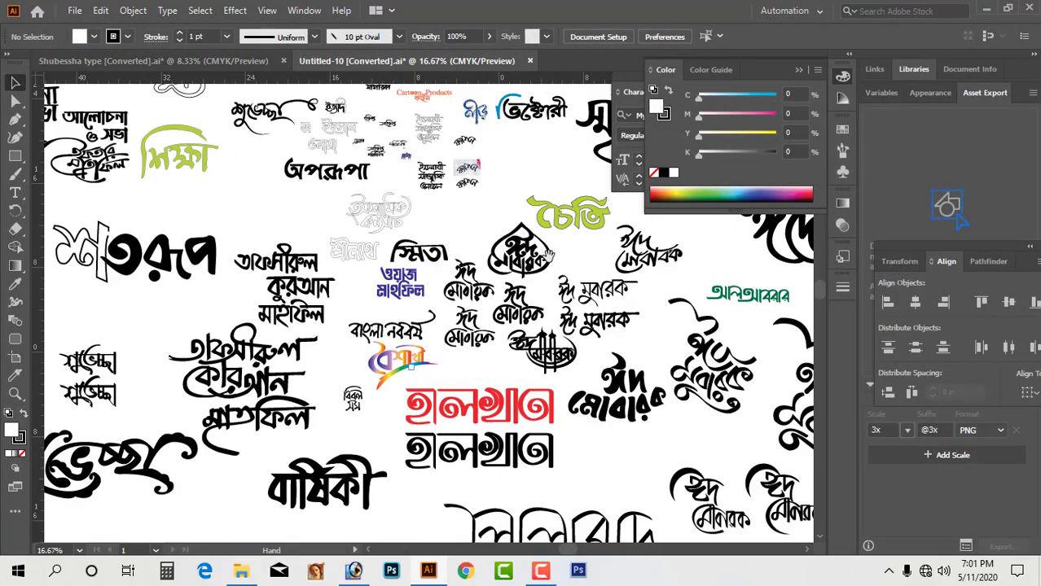
left_click_drag(757, 439, 415, 315)
left_click_drag(518, 428, 452, 313)
left_click(453, 314, "alt")
left_click_drag(317, 398, 558, 348)
left_click_drag(166, 201, 513, 467)
left_click_drag(641, 375, 512, 317)
left_click(512, 316, "alt")
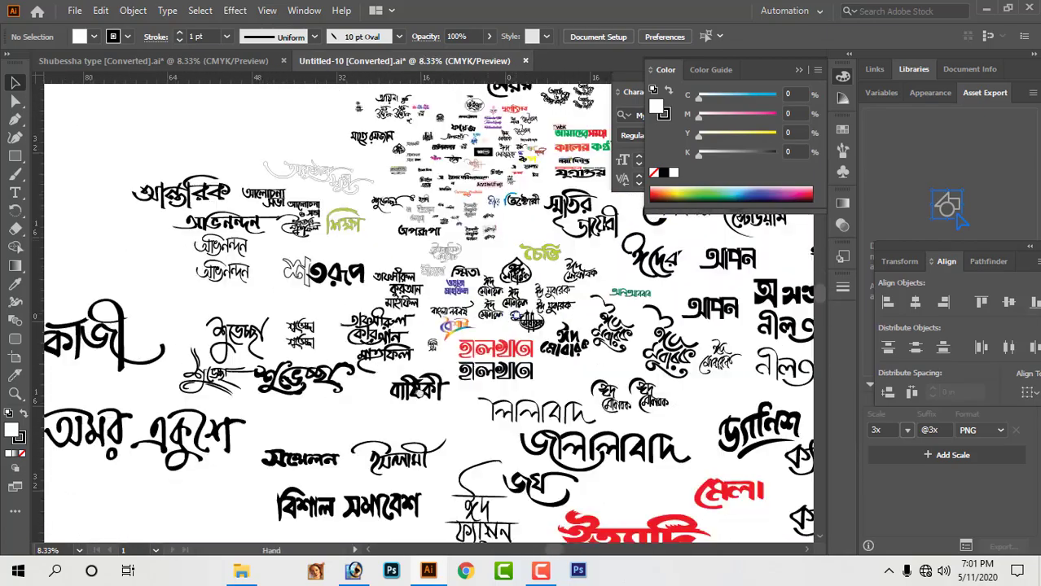
left_click_drag(419, 86, 643, 204)
left_click_drag(643, 204, 465, 231)
left_click(384, 249, "ctrl+alt")
left_click(383, 248, "ctrl+alt")
left_click_drag(625, 265, 353, 193)
left_click_drag(183, 269, 537, 236)
left_click_drag(377, 258, 552, 363)
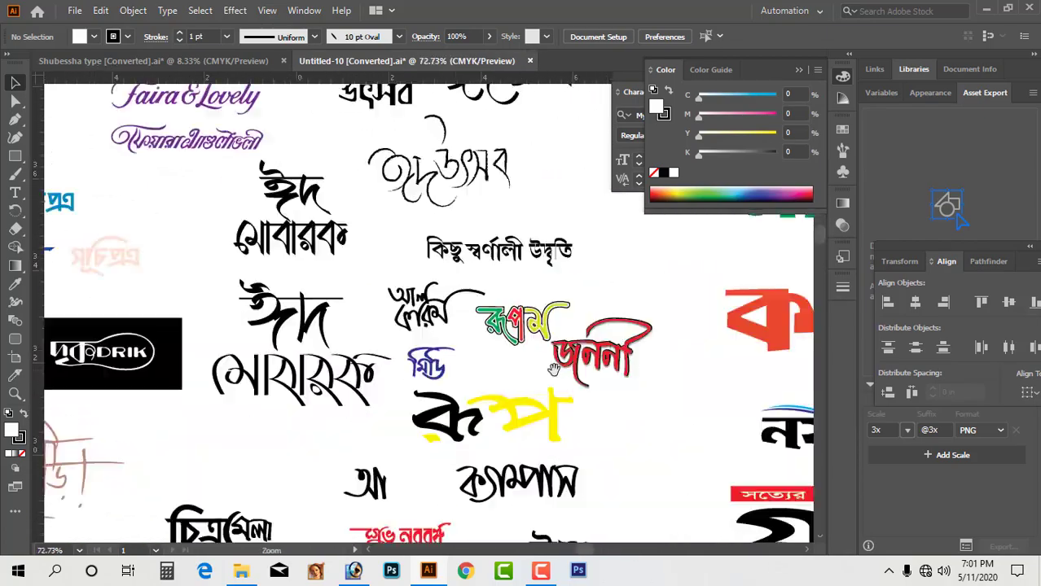
left_click(553, 363, "ctrl+alt")
left_click_drag(298, 167, 429, 243)
left_click_drag(340, 533, 618, 384)
left_click_drag(89, 268, 485, 380)
left_click(484, 381, "ctrl+alt")
left_click_drag(277, 139, 24, 333)
left_click(367, 489, "ctrl+alt")
Open the Untitled Final lettering file, look over its lettering, then close it again.
key("ctrl+o")
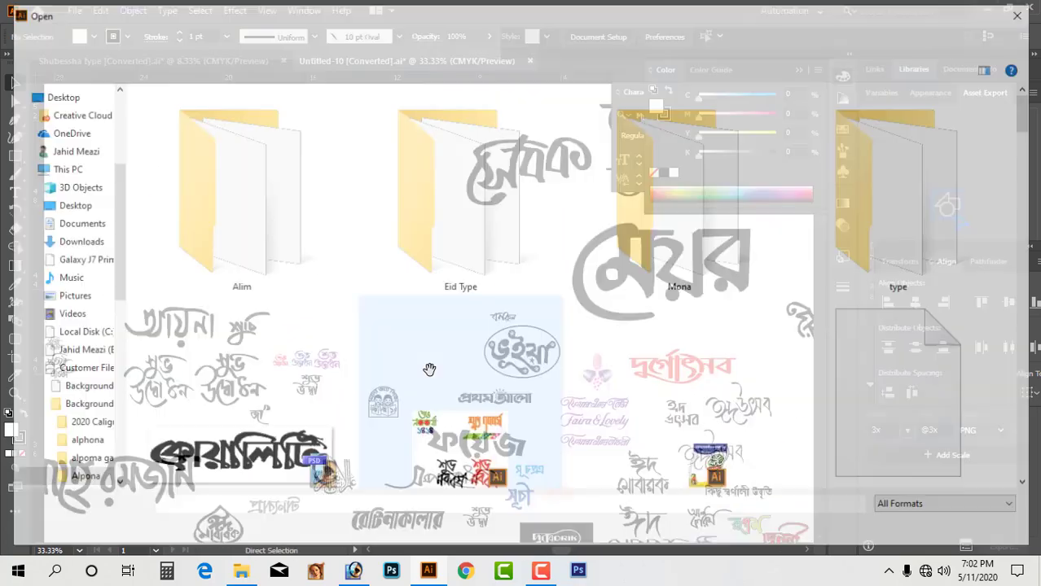
left_click(325, 167)
left_click(198, 297)
left_click(454, 301)
double_click(711, 305)
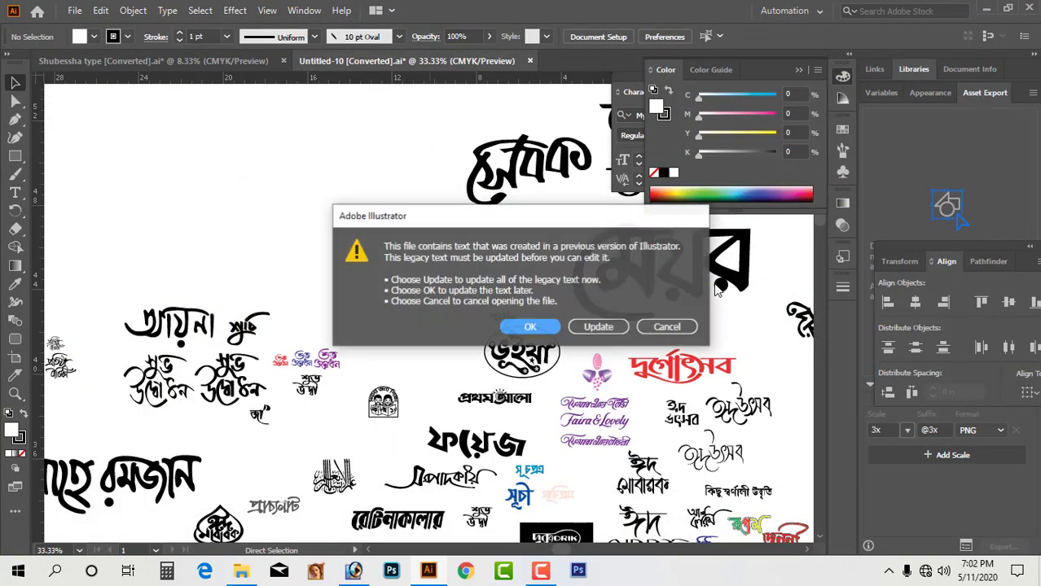
left_click(597, 325)
left_click(593, 307)
left_click(376, 372)
left_click(458, 353, "ctrl+alt")
left_click_drag(458, 353, 158, 443)
left_click(158, 442, "ctrl+alt")
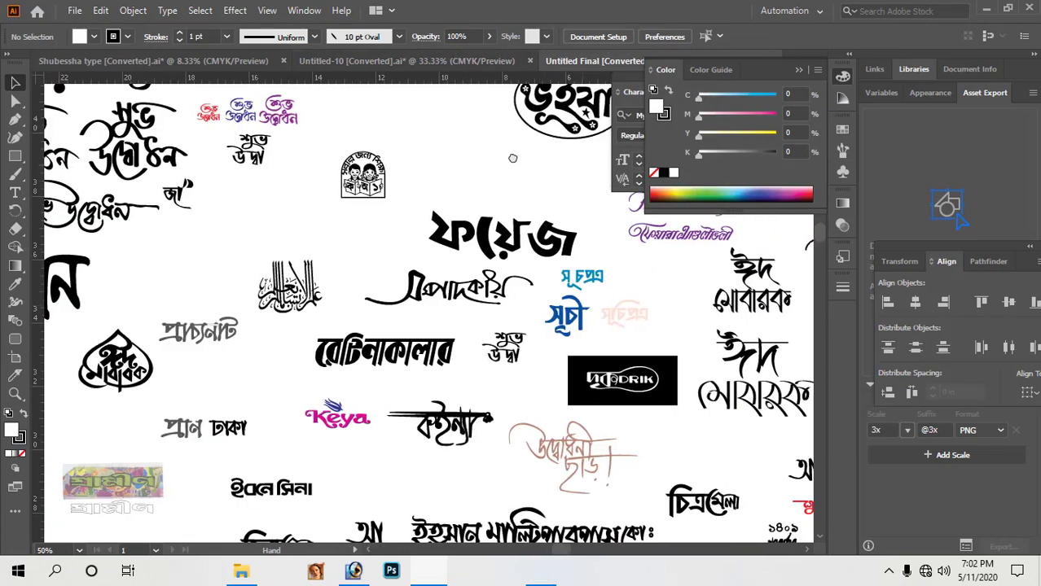
left_click(496, 358, "ctrl+alt")
key("ctrl+w")
left_click(598, 304)
Open the hhh file from the Eid Type folder, updating its legacy text.
key("ctrl+o")
double_click(344, 297)
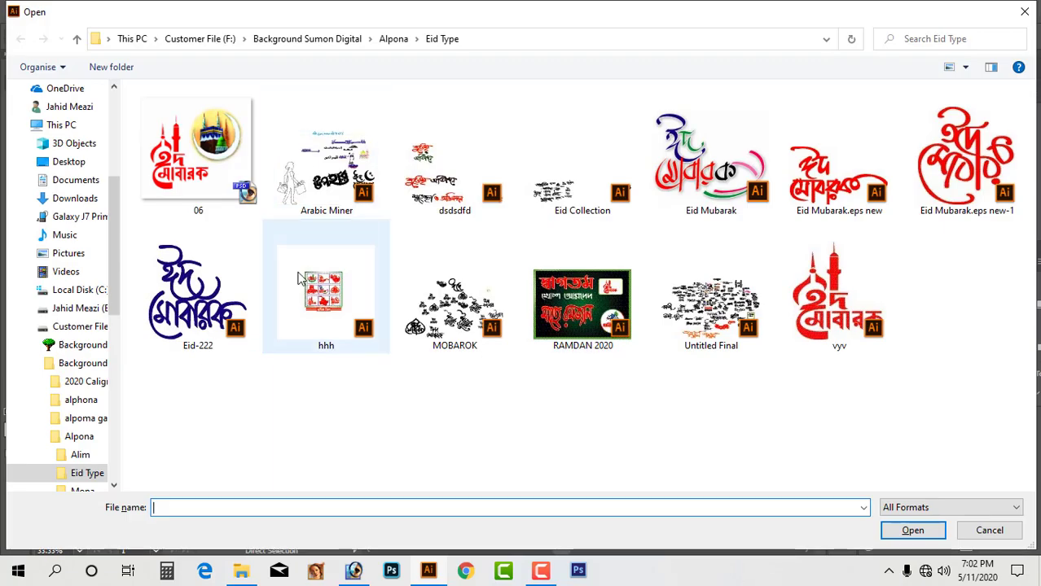
left_click(587, 326)
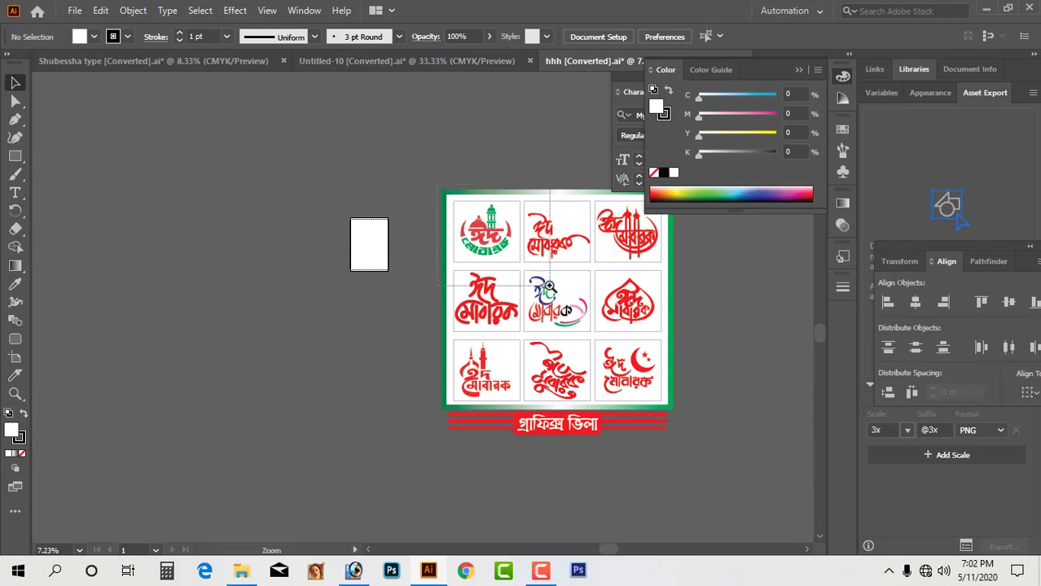
Lock the white background and cut the crescent, dome and red lettering from the first logo.
left_click_drag(550, 286, 550, 286)
left_click_drag(264, 189, 433, 338)
key("ctrl+z")
key("ctrl+2")
left_click_drag(265, 198, 480, 396)
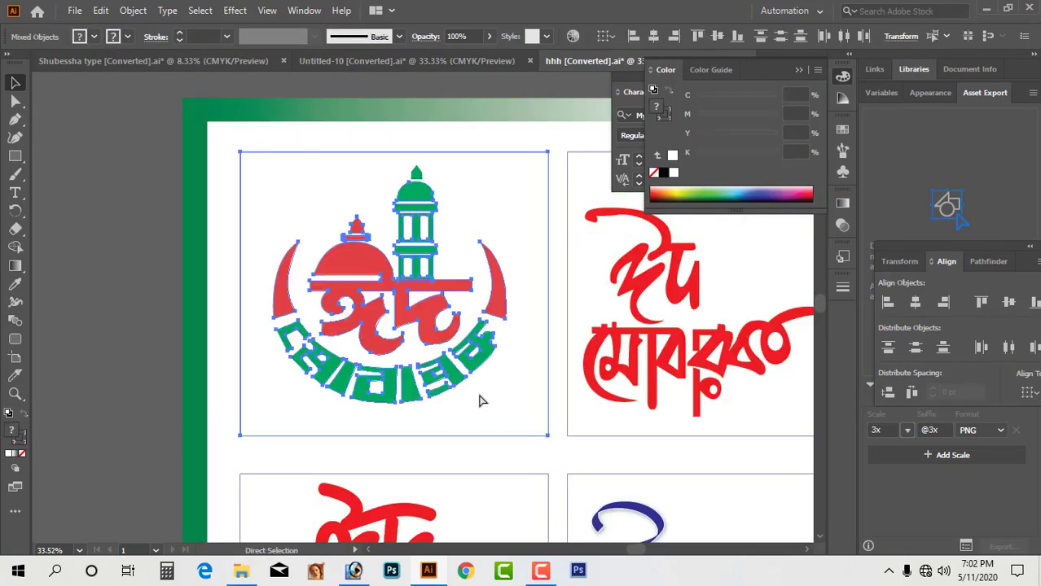
left_click(298, 171)
left_click_drag(298, 171, 367, 300)
key("ctrl+x")
Switch to outline view and cut the first logo's green ornament and red bar.
key("ctrl+x")
left_click(414, 280)
key("ctrl+x")
mouse_move(352, 391)
left_mouse_down()
mouse_move(229, 245)
mouse_move(379, 381)
left_mouse_up()
left_click(239, 223, "ctrl+shift")
key("ctrl+t")
key("ctrl+y")
left_click(280, 249)
key("ctrl+x")
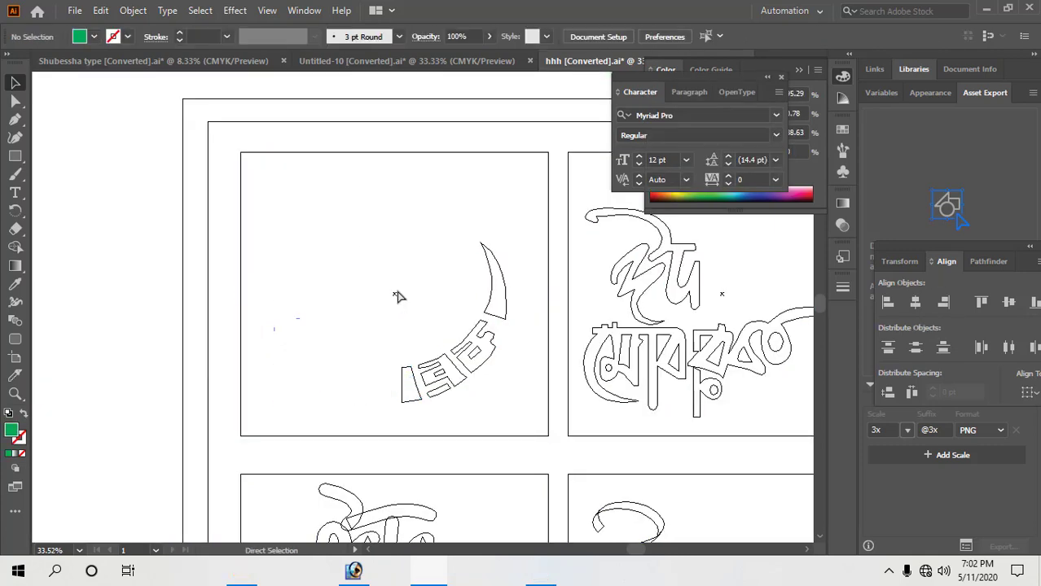
Delete the remaining frame and lettering pieces, then undo to restore them.
left_click_drag(399, 295, 521, 441)
left_click(340, 144)
left_click_drag(340, 142, 372, 166)
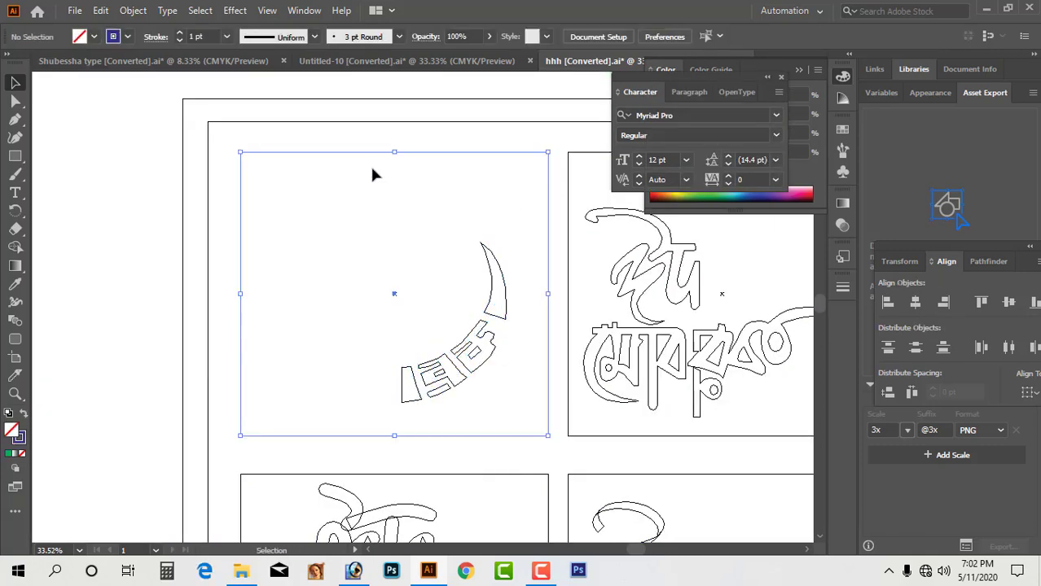
key("Delete")
left_click_drag(336, 209, 526, 441)
key("Delete")
key("a")
key("ctrl+v")
key("Delete")
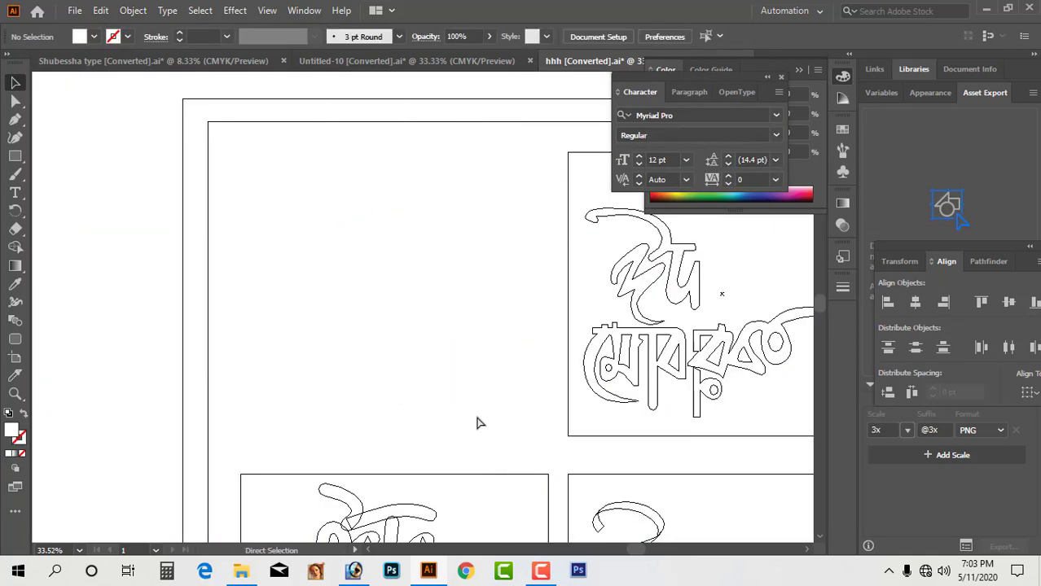
key("ctrl+z")
key("ctrl+z")
key("ctrl+z")
key("ctrl+z")
key("ctrl+z")
Take the whole first logo and paste it into the Photoshop banner as pixels, then undo the paste.
scroll(412, 281, "down", 1)
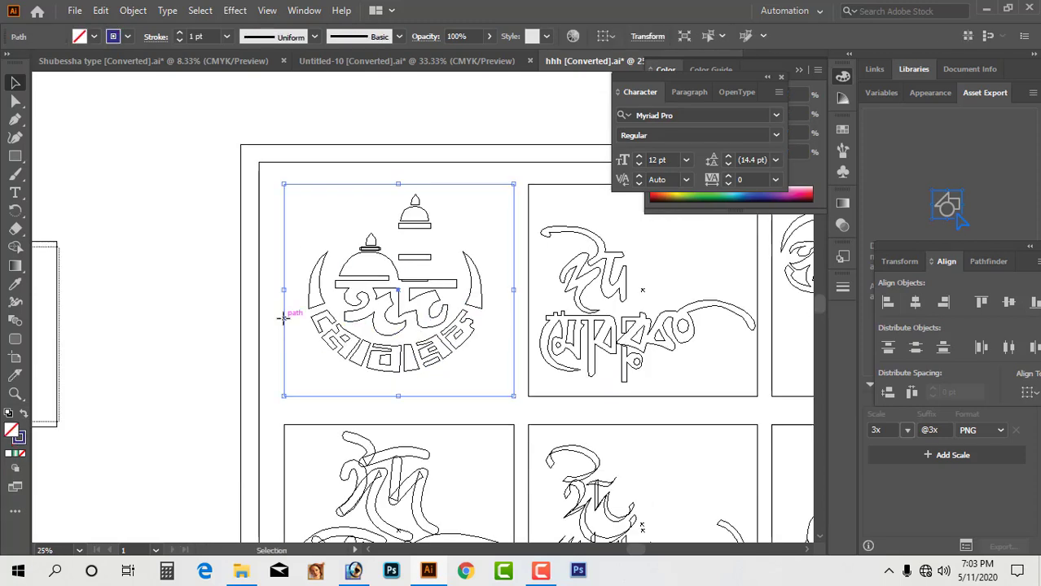
left_click_drag(303, 197, 481, 387)
key("Delete")
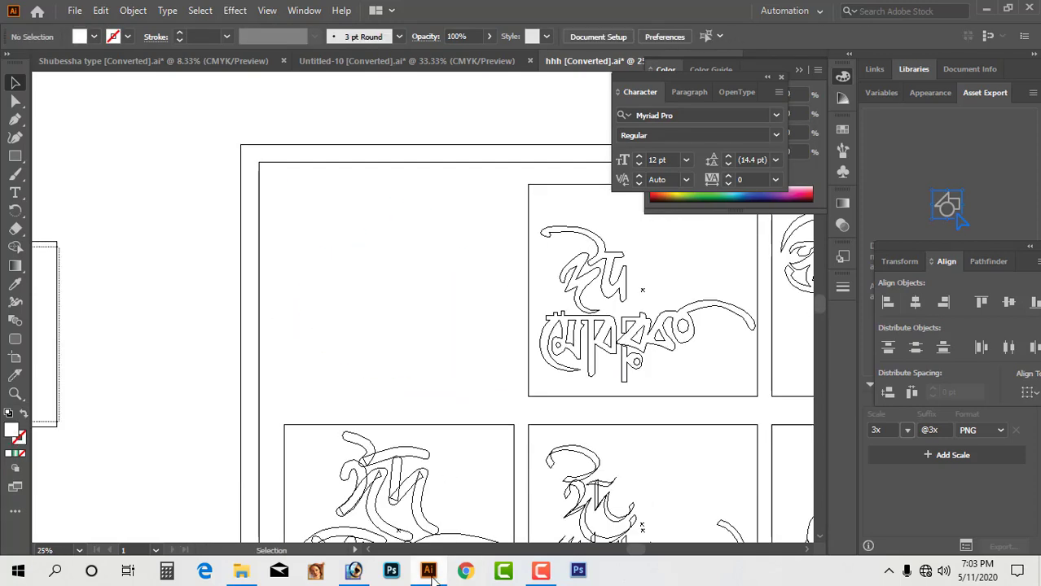
left_click(429, 571)
key("ctrl+v")
left_click(560, 272)
key("ctrl+z")
Back in Illustrator, restore the deleted logo and deselect it.
left_click(428, 570)
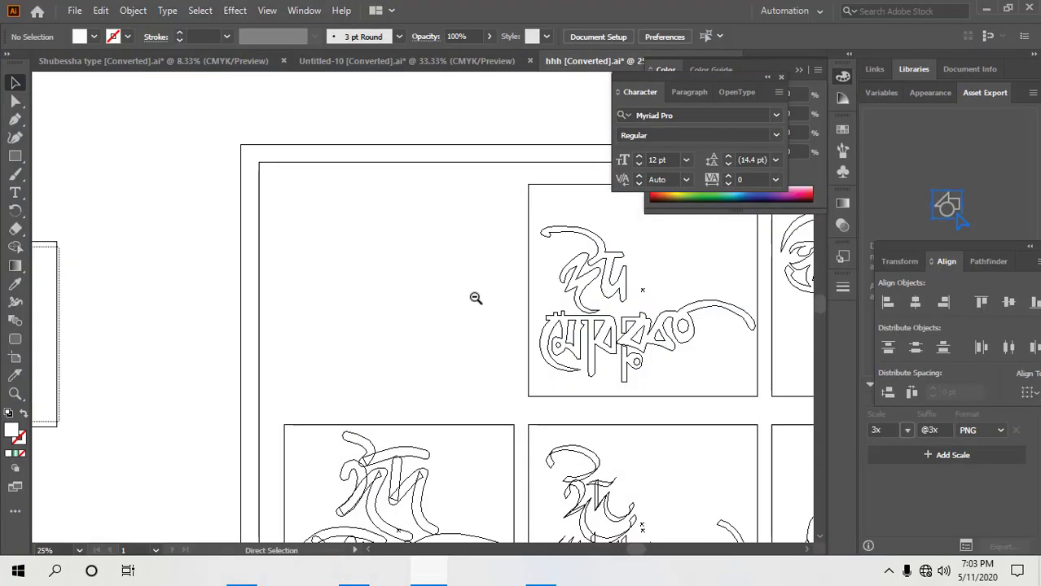
left_click(476, 297, "ctrl+alt")
key("ctrl+z")
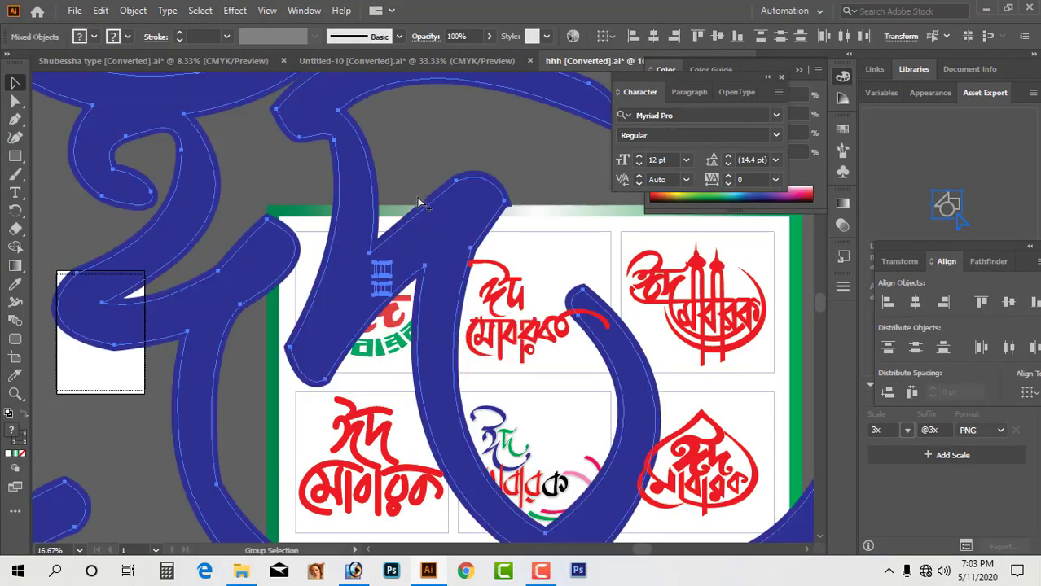
left_click(423, 203)
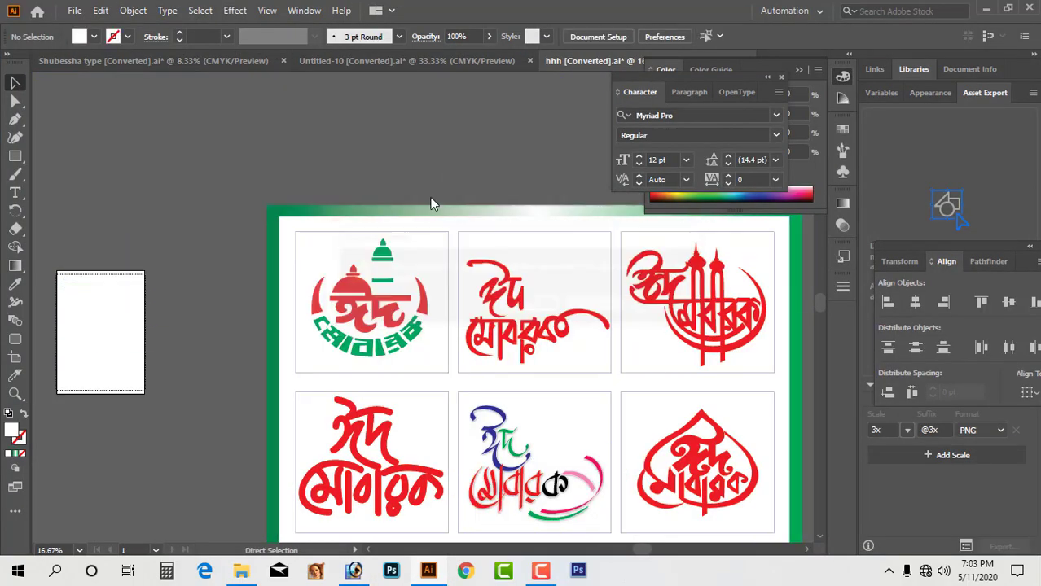
Open the logo document, cut all its artwork and paste it into the Photoshop banner for resizing.
left_click(593, 303)
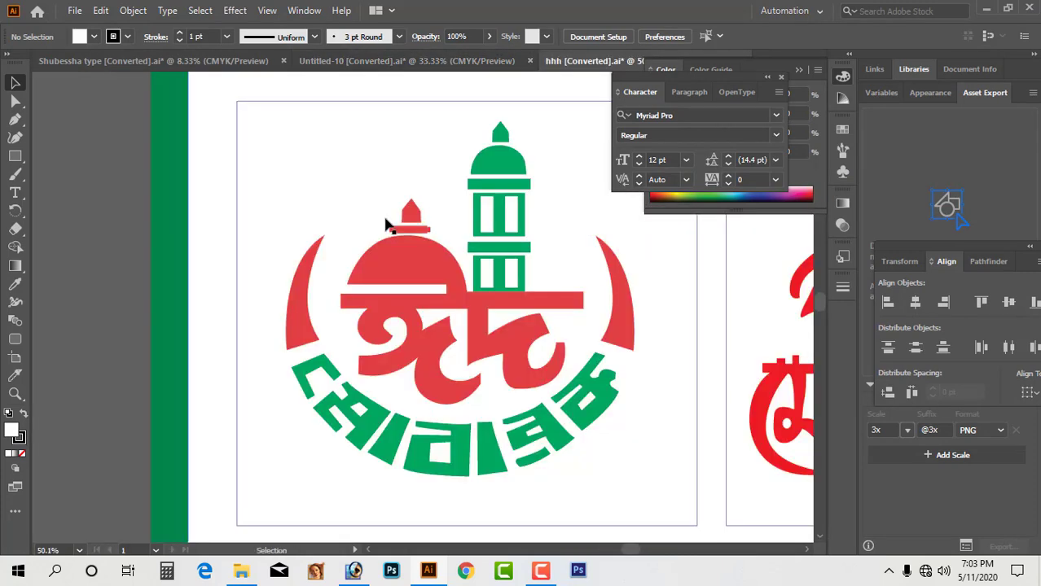
left_click(356, 251)
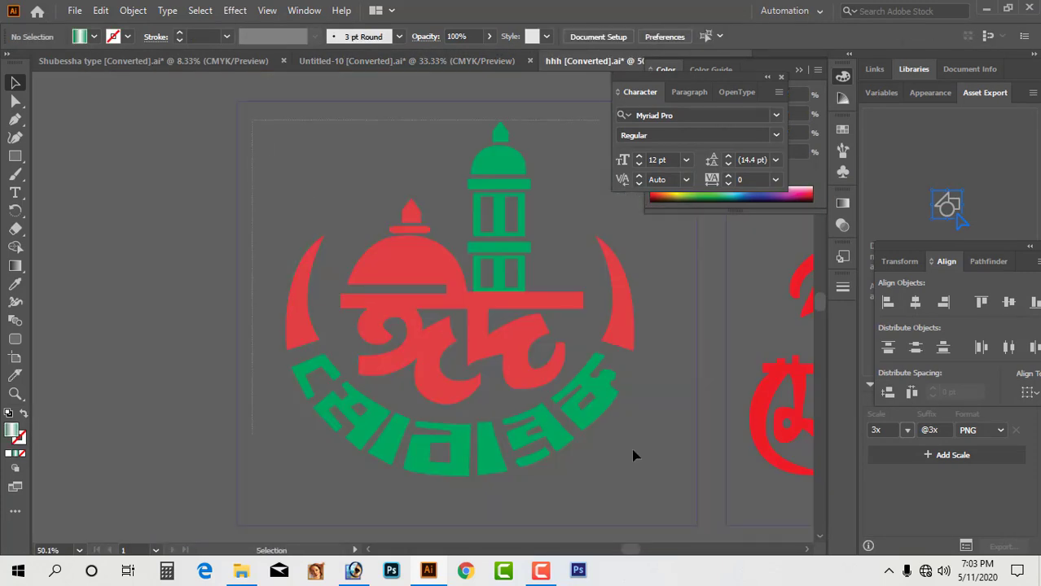
key("ctrl+a")
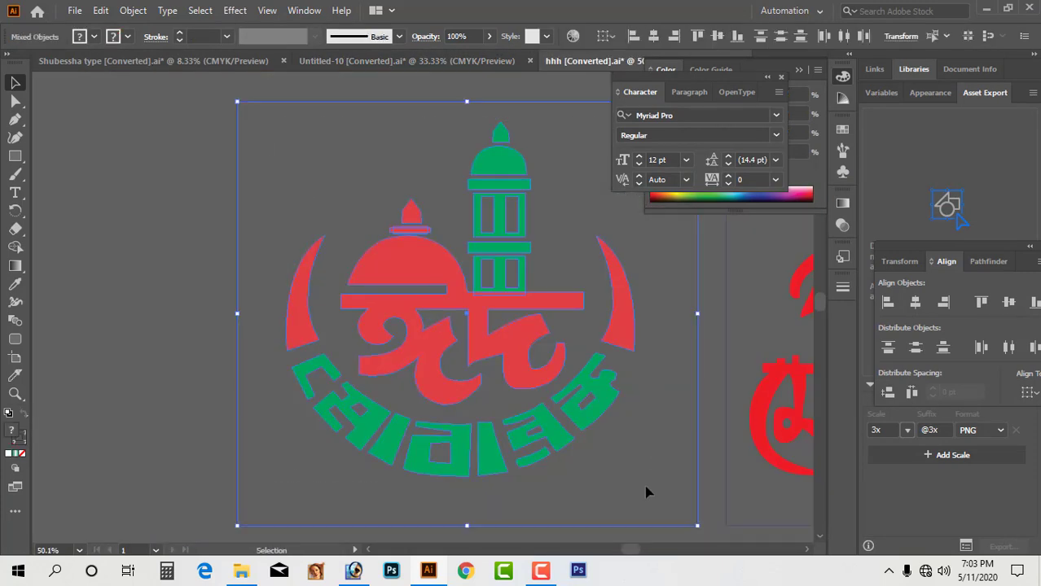
key("ctrl+x")
left_click(352, 571)
key("ctrl+v")
key("Return")
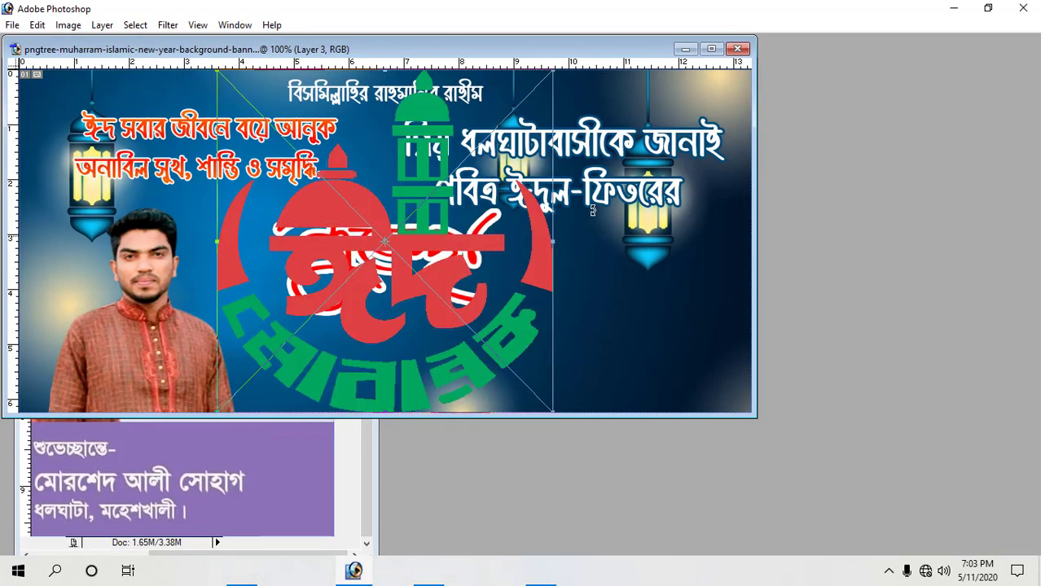
Shrink the pasted logo and place it at the banner's lower right.
double_click(390, 48)
left_click_drag(357, 128, 447, 220)
left_click_drag(518, 300, 752, 358)
key("Return")
Give the logo layer a white Stroke and a Drop Shadow layer style.
key("F7")
left_click(898, 524)
left_click(894, 516)
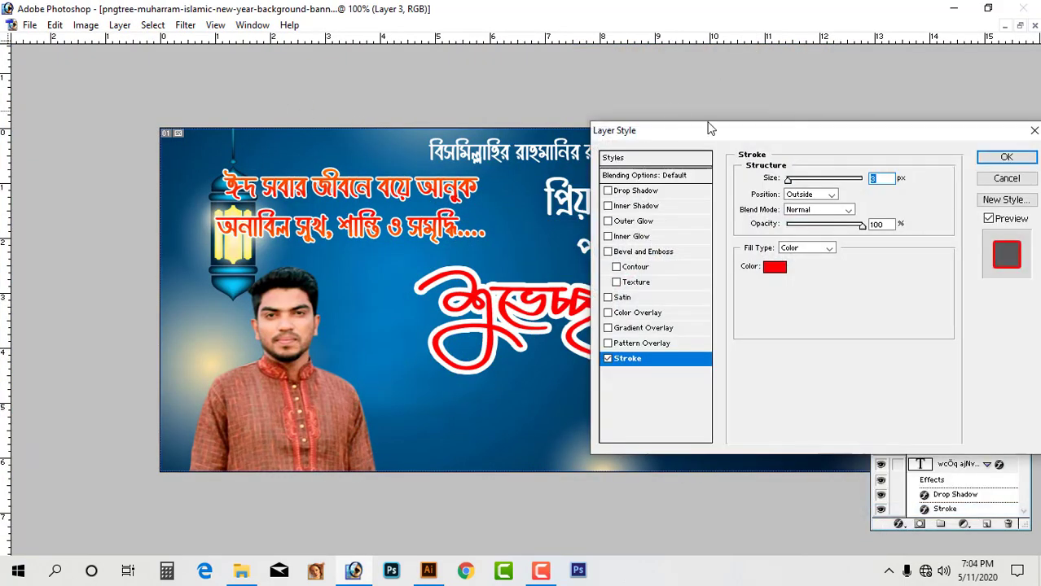
left_click_drag(710, 129, 253, 98)
left_click(317, 236)
left_click(653, 210)
left_click(982, 200)
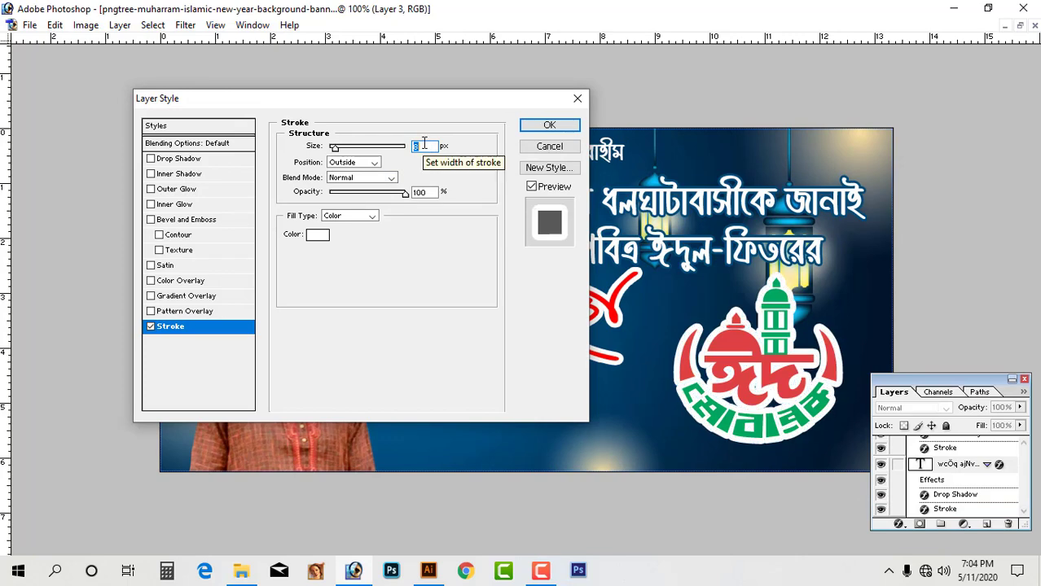
left_click(183, 158)
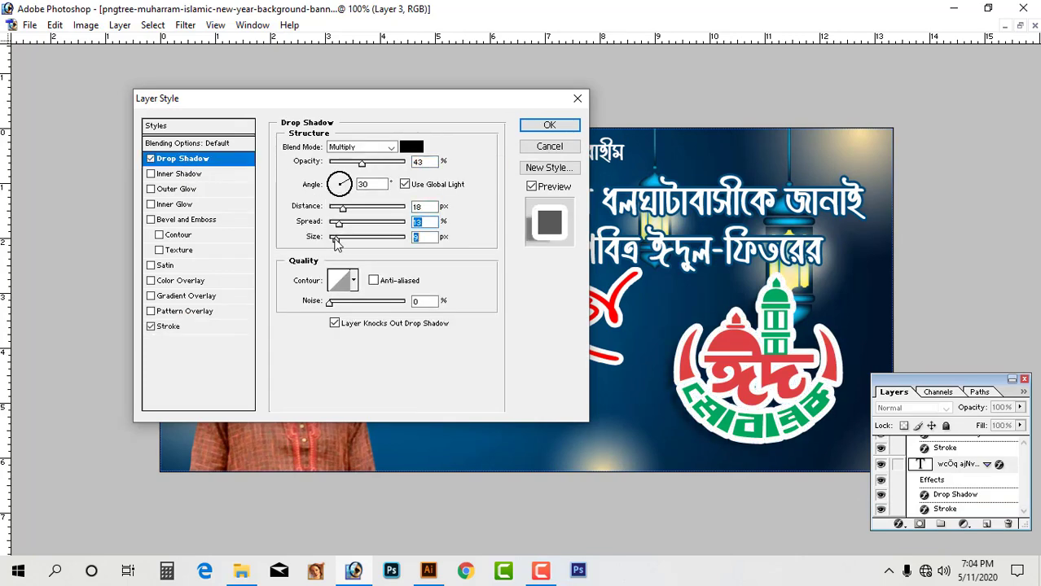
left_click(551, 131)
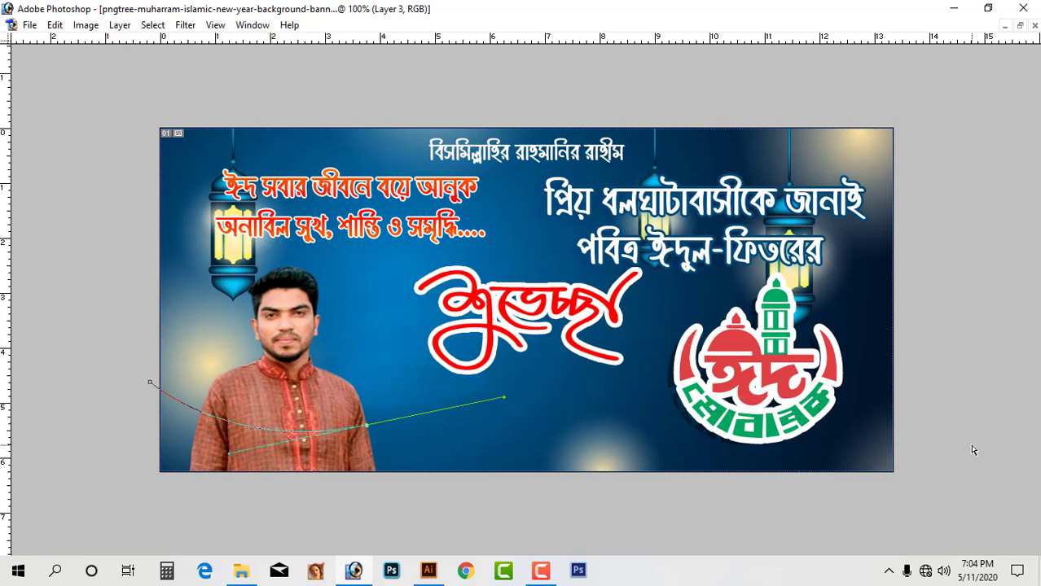
Fill the curved path selection on a new layer with dark blue and bring it to the front.
left_click(81, 415)
key("ctrl+Return")
key("Tab")
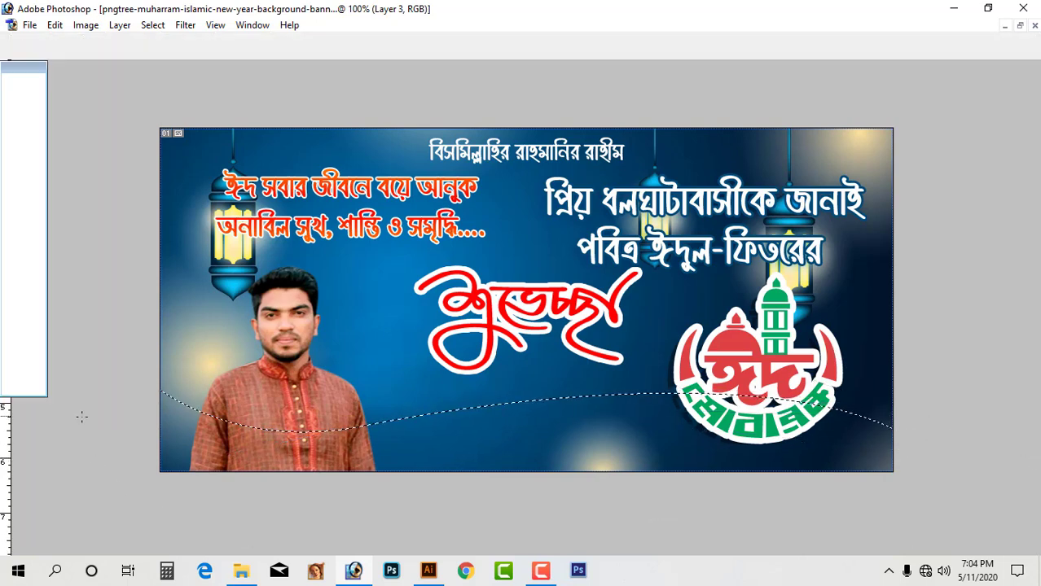
right_click(482, 472, "ctrl")
left_click(513, 484)
left_click(986, 526)
key("ctrl+BackSpace")
key("alt+BackSpace")
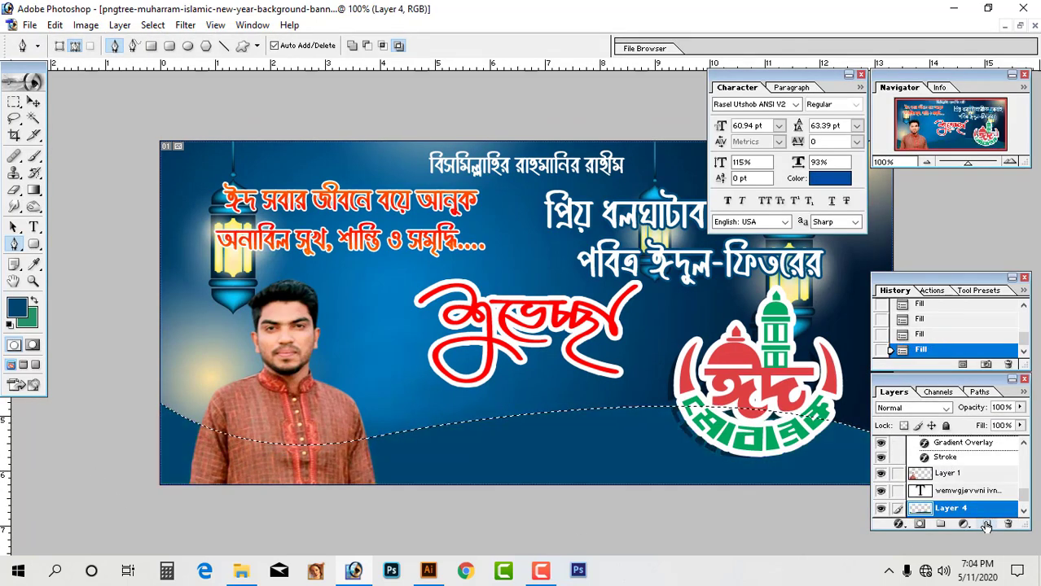
key("ctrl+d")
key("ctrl+shift+bracketright")
Make the Background layer active and switch to the Brush tool, showing its size choices.
key("Tab")
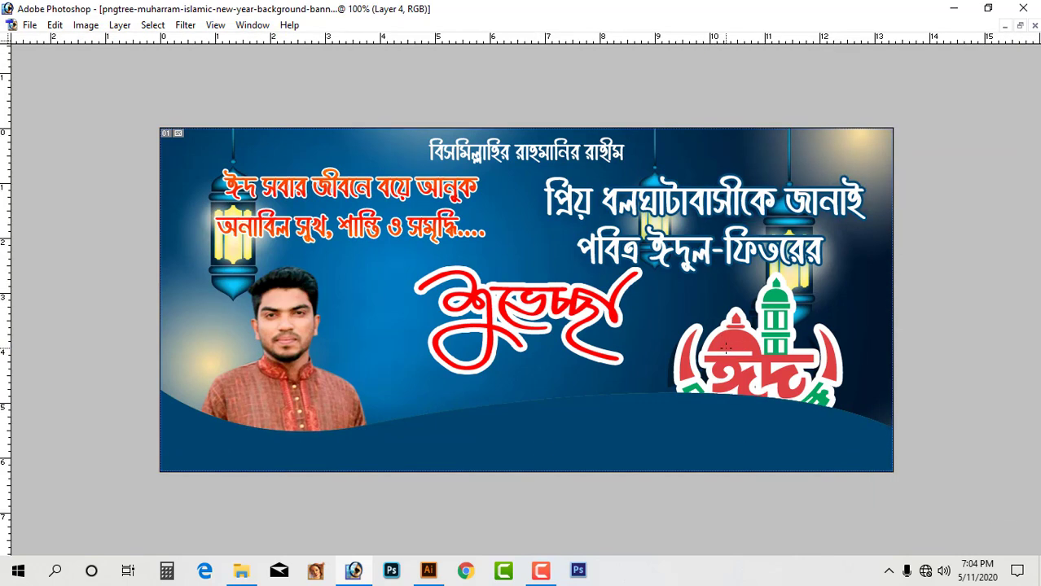
right_click(733, 338, "ctrl")
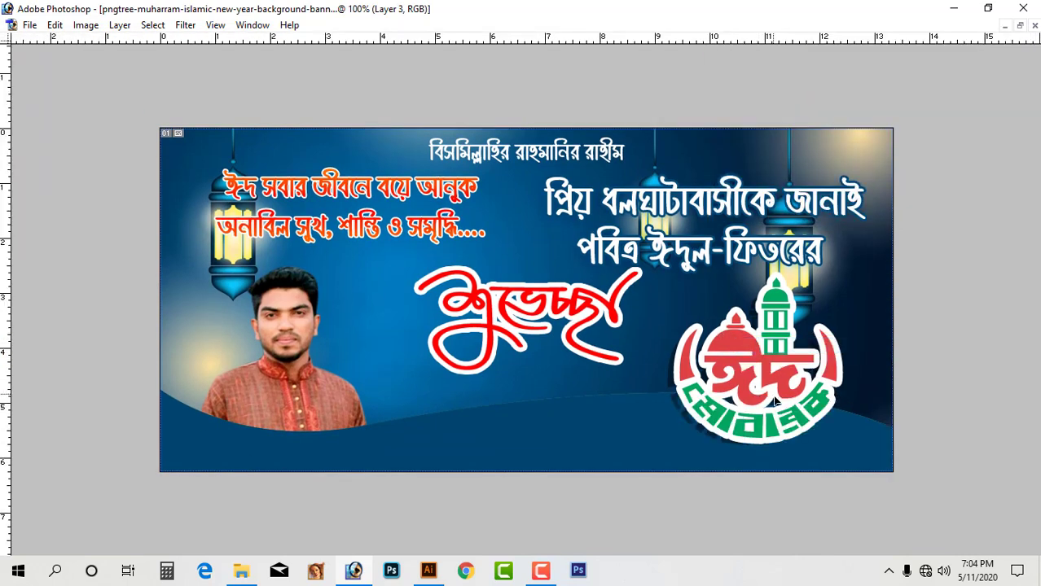
left_click(576, 262, "ctrl")
key("Return")
left_click_drag(577, 256, 706, 350)
key("Tab")
key("b")
left_click(104, 46)
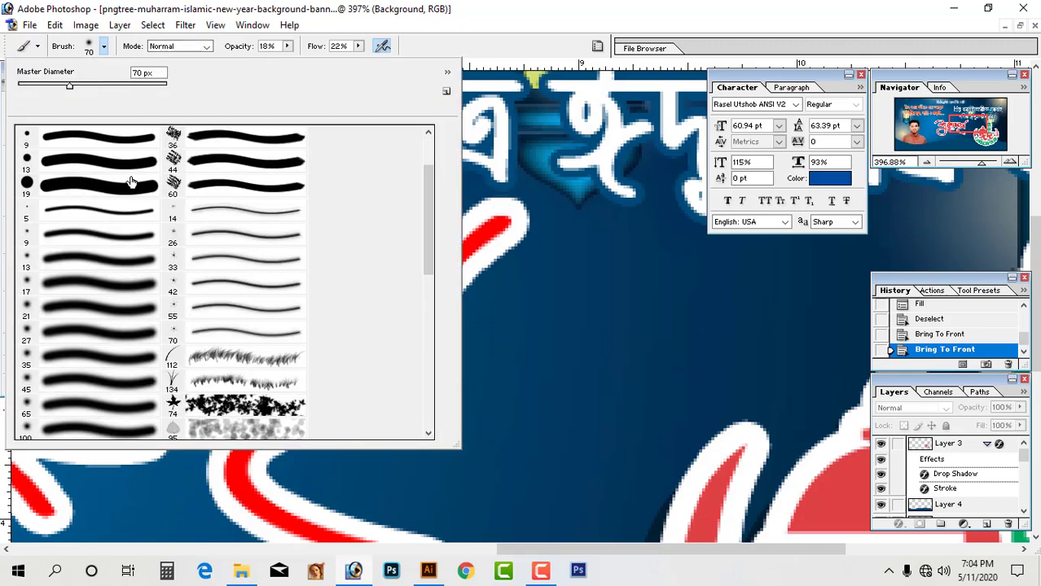
Shift the red শুভেচ্ছা lettering (Layer 2) to the left.
double_click(129, 162)
key("ctrl+z")
key("ctrl+minus")
key("ctrl+minus")
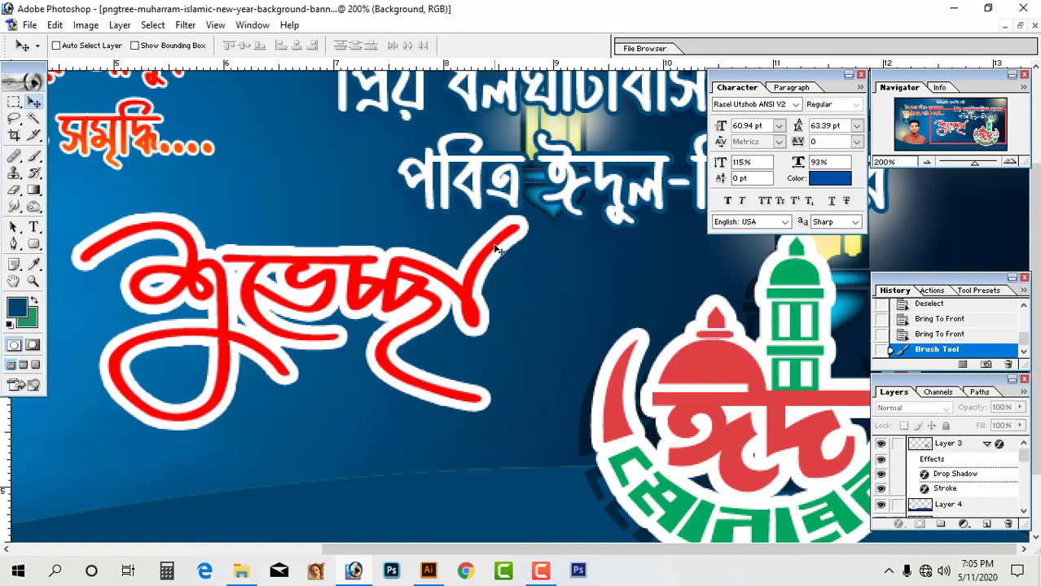
left_click(494, 245, "ctrl")
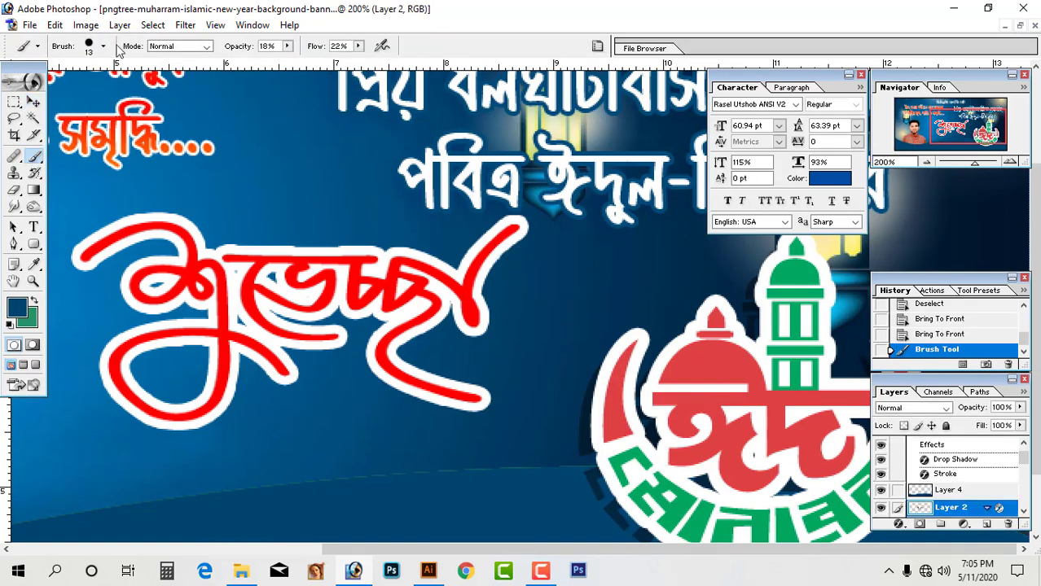
left_click(102, 45)
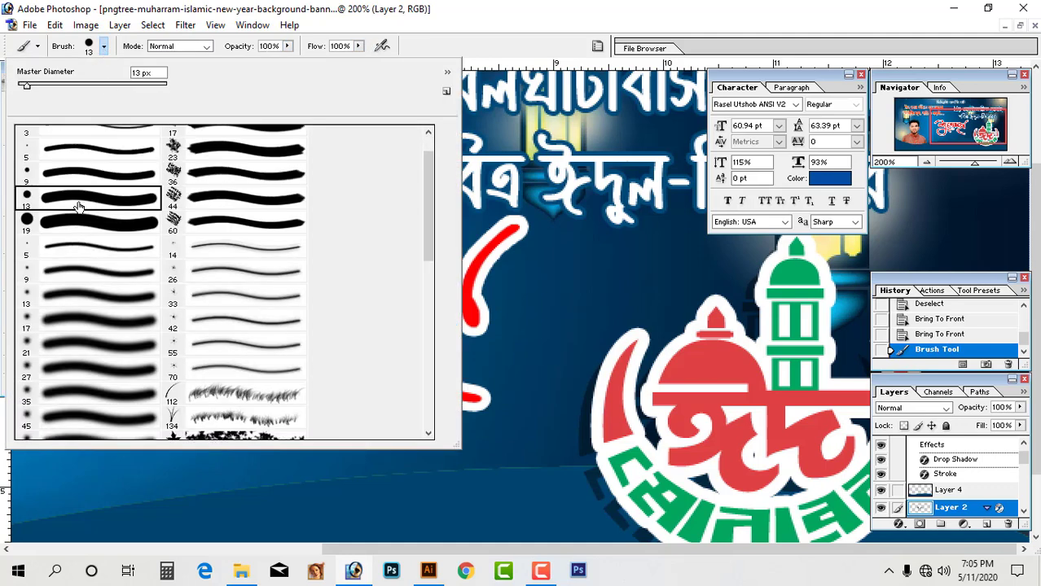
double_click(76, 202)
left_click(549, 279)
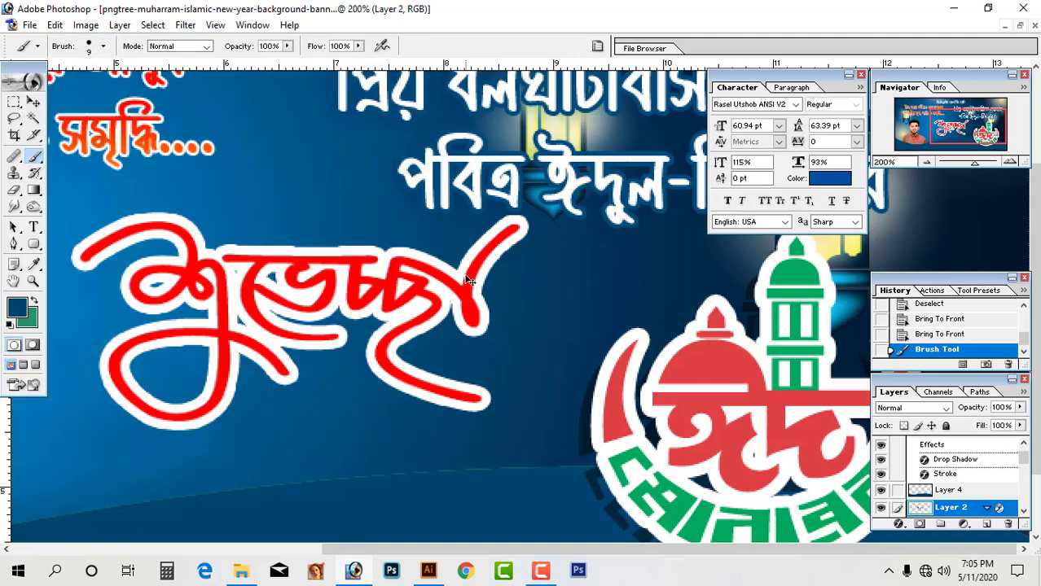
left_click_drag(467, 276, 399, 276)
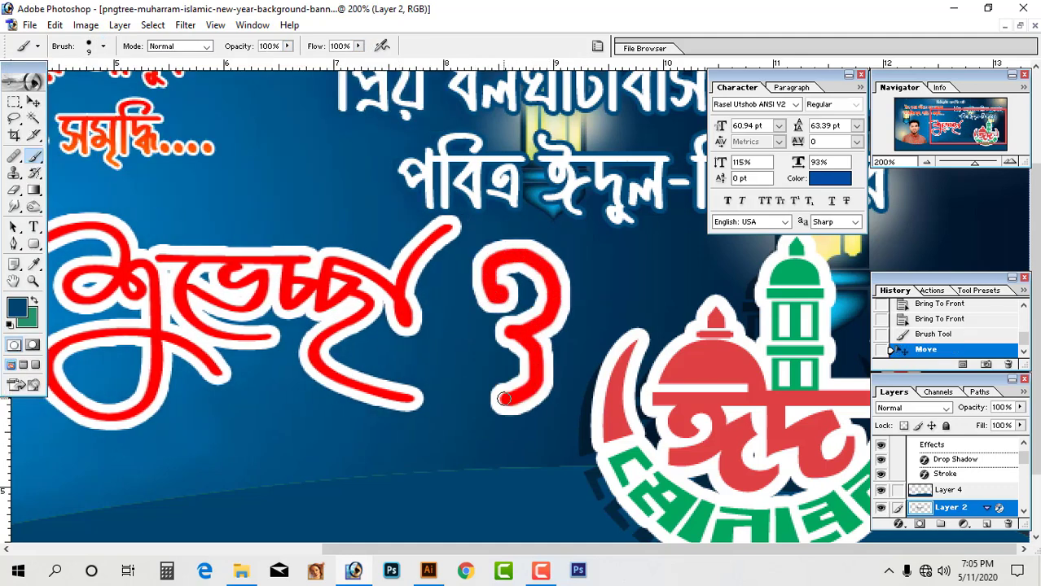
left_click(506, 305, "alt")
left_click(506, 306, "alt")
key("ctrl+z")
left_click_drag(507, 254, 692, 404)
Try hand-painting a ও beside the lettering with a 5 px brush, then undo it.
left_click(103, 45)
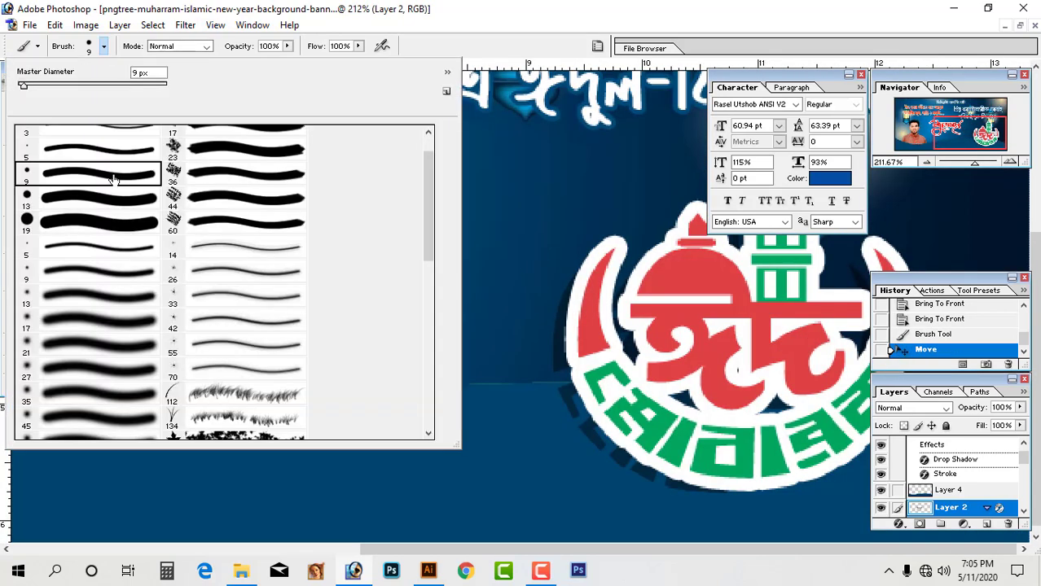
scroll(118, 177, "up", 1)
left_click(103, 184)
left_click(544, 200)
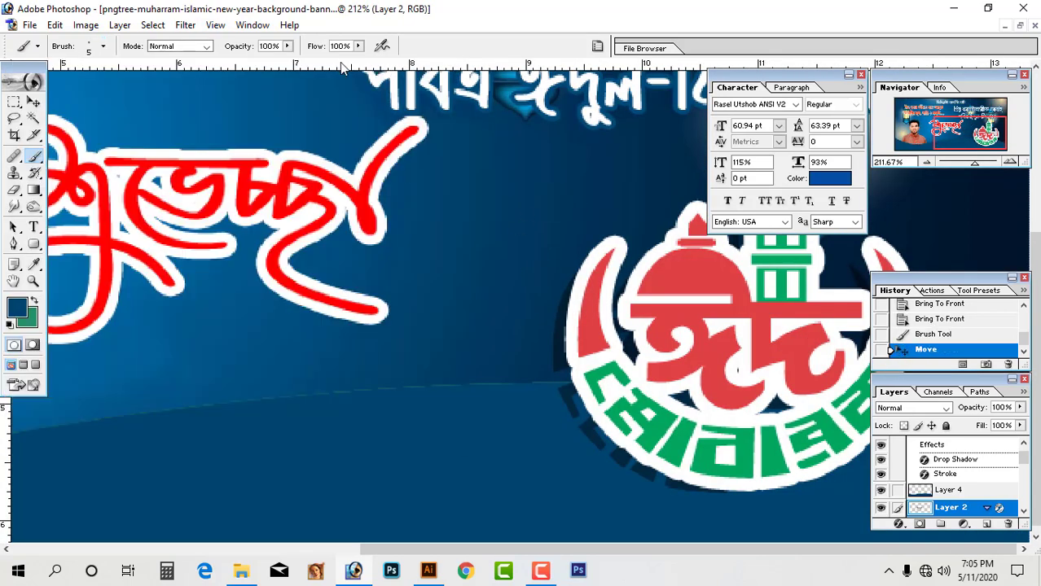
left_click_drag(510, 270, 482, 144)
left_click(513, 277, "alt")
left_click(501, 280, "alt")
left_click_drag(502, 280, 507, 298)
key("ctrl+z")
left_click(645, 360, "alt")
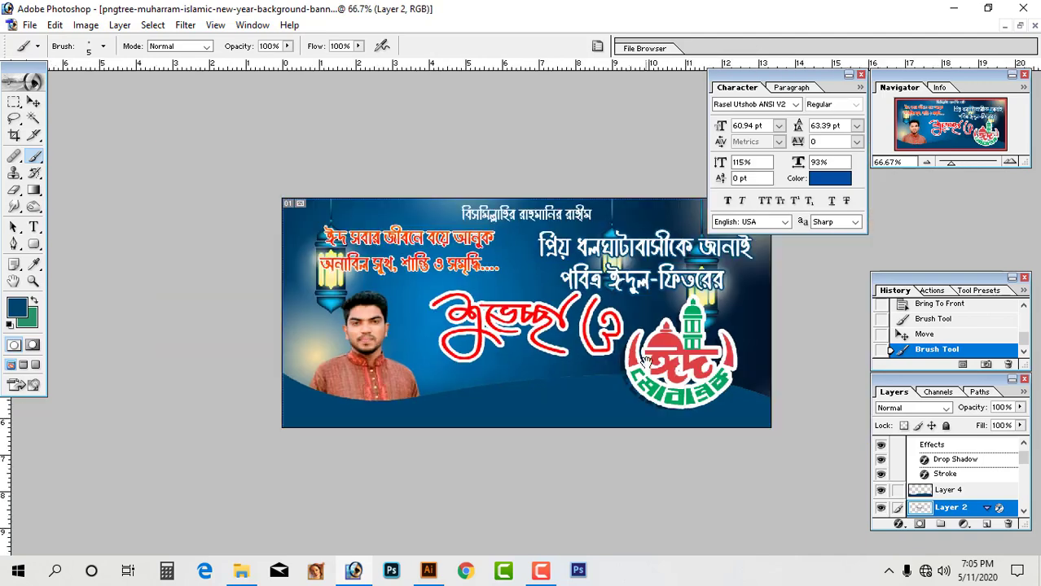
key("ctrl+plus")
key("ctrl+z")
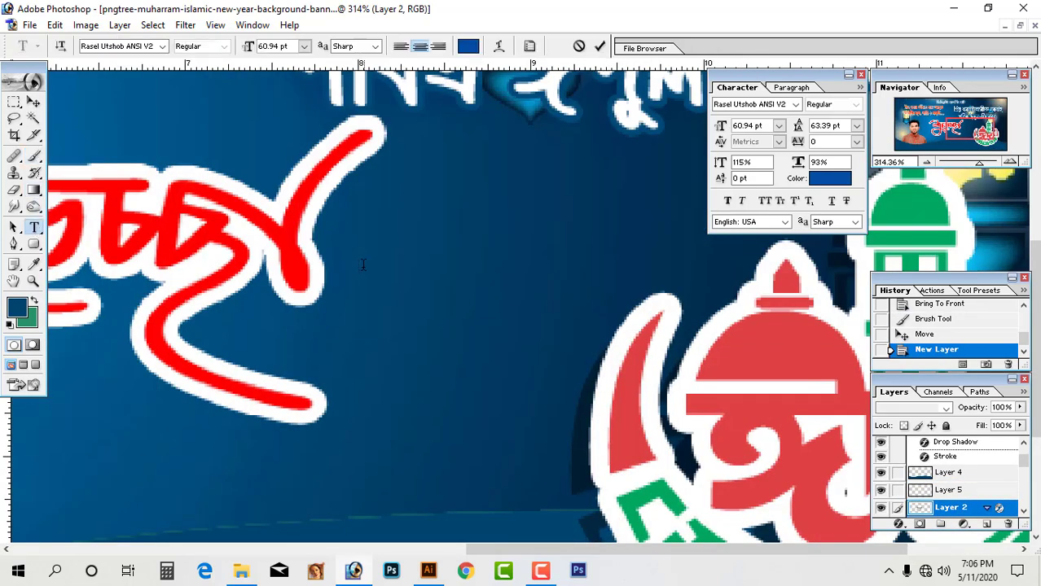
Type ও and paste Layer 2's red, white-outlined layer style onto it.
type("ও")
key("ctrl+a")
left_click(598, 47)
left_click(336, 155, "ctrl")
right_click(947, 505)
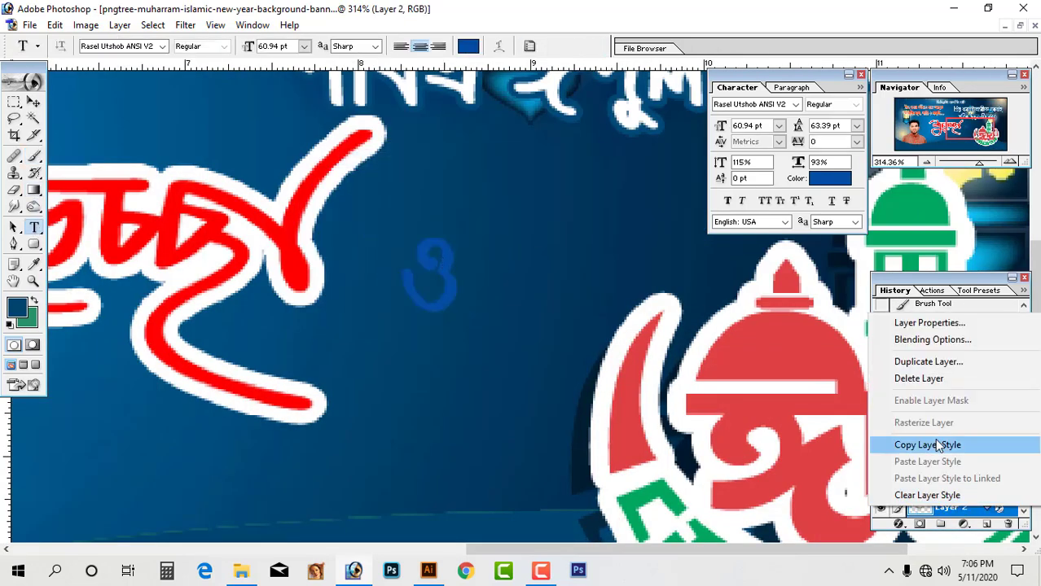
left_click(937, 444)
right_click(947, 489)
left_click(912, 448)
Enlarge the ও, place it beside the lettering, and set its font to Rajon Shoily.
key("ctrl+t")
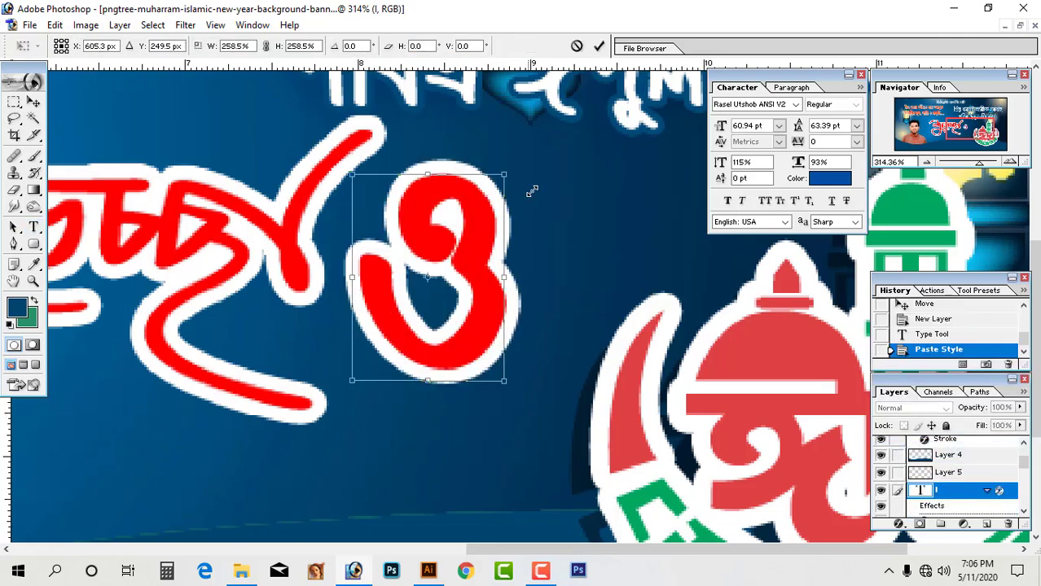
left_click_drag(531, 192, 537, 187)
left_click_drag(495, 260, 522, 307)
left_click(600, 48)
key("ctrl+minus")
key("ctrl+minus")
key("ctrl+minus")
key("ctrl+minus")
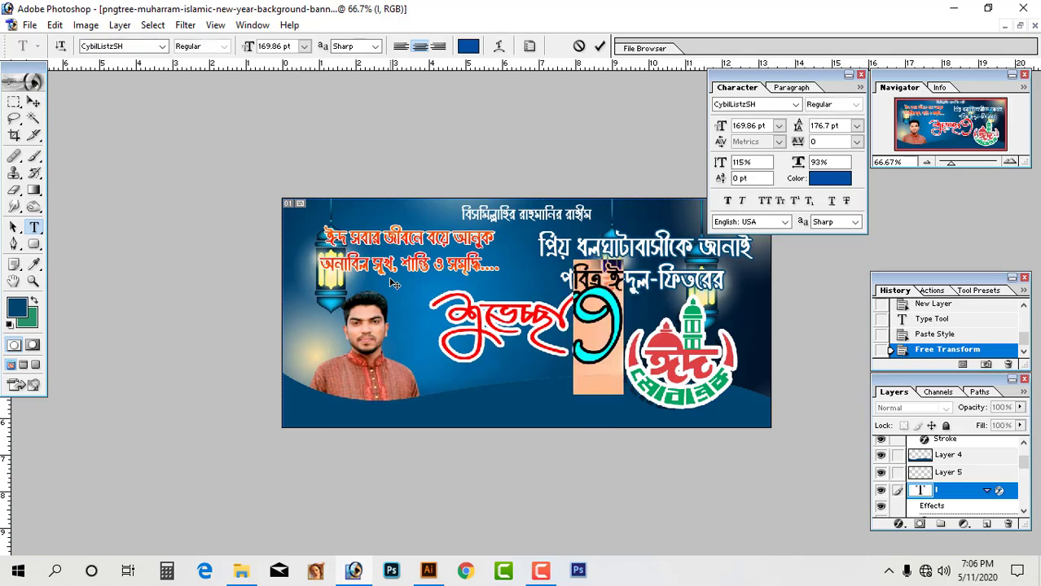
left_click(559, 311)
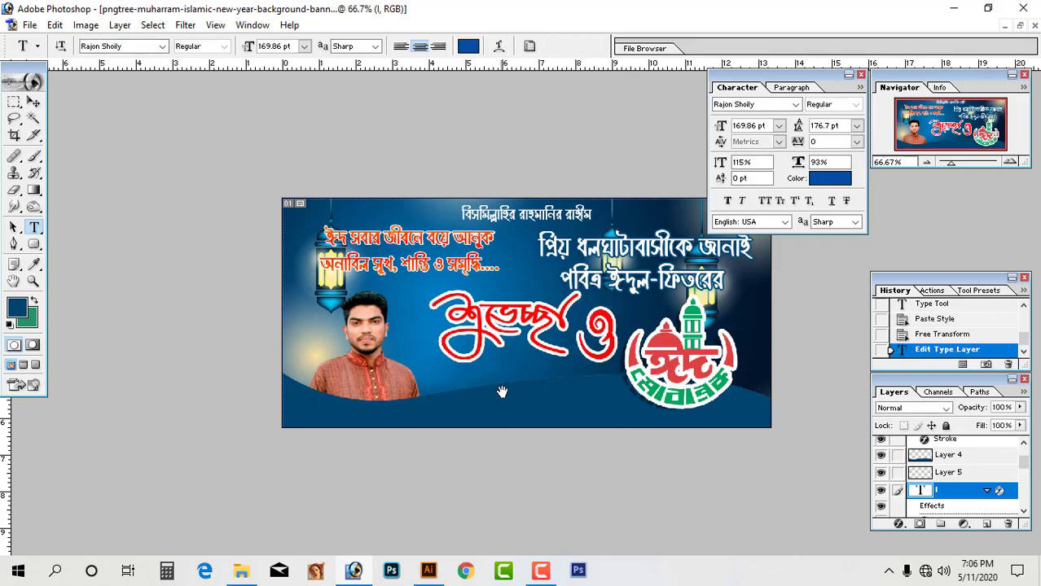
left_click(540, 341, "ctrl")
left_click(541, 341, "alt")
key("ctrl+Tab")
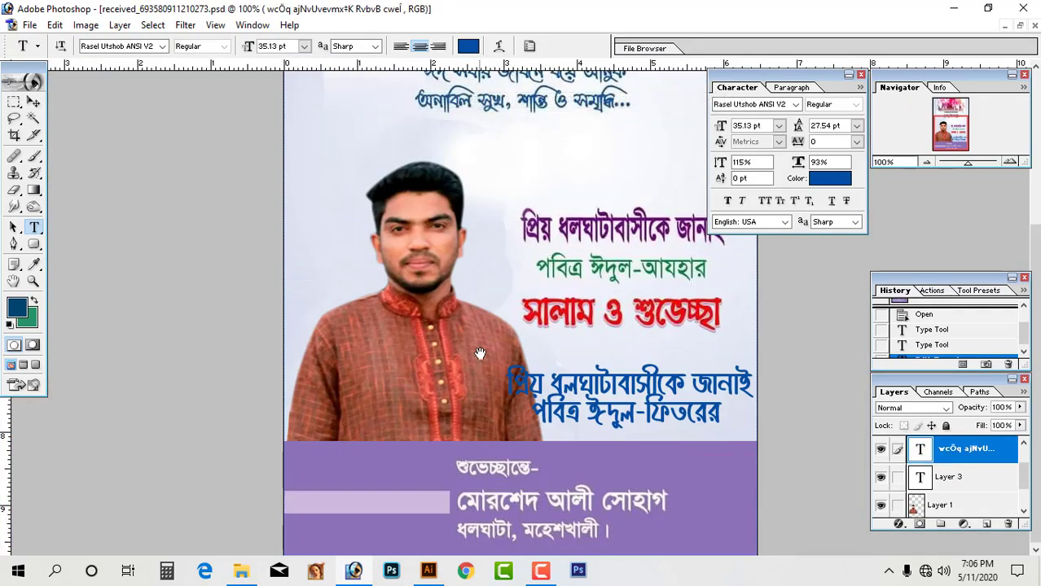
Type the right-aligned credit 'শুভেচ্ছান্তে:-' with the sender's name and place on a second line.
left_click_drag(415, 439, 720, 550)
left_click(194, 259)
type("vfdh")
key("ctrl+a")
left_click_drag(205, 255, 564, 260)
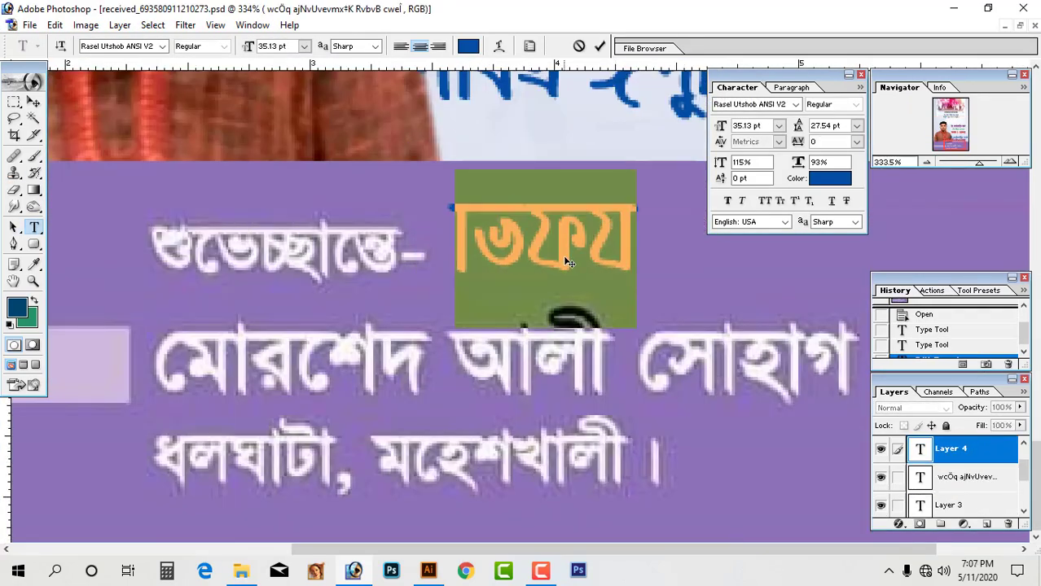
key("ctrl+shift+r")
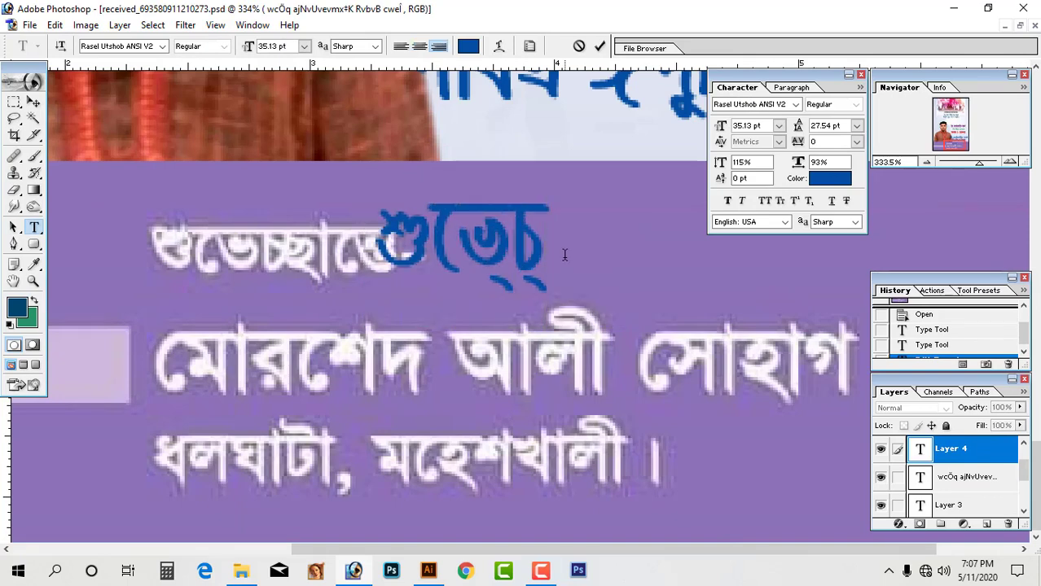
key("Return")
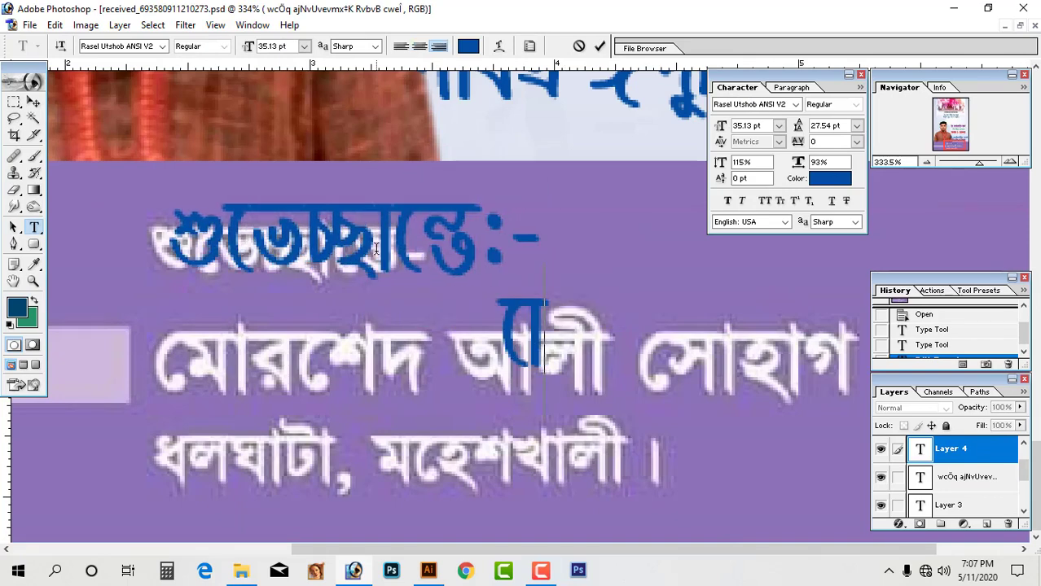
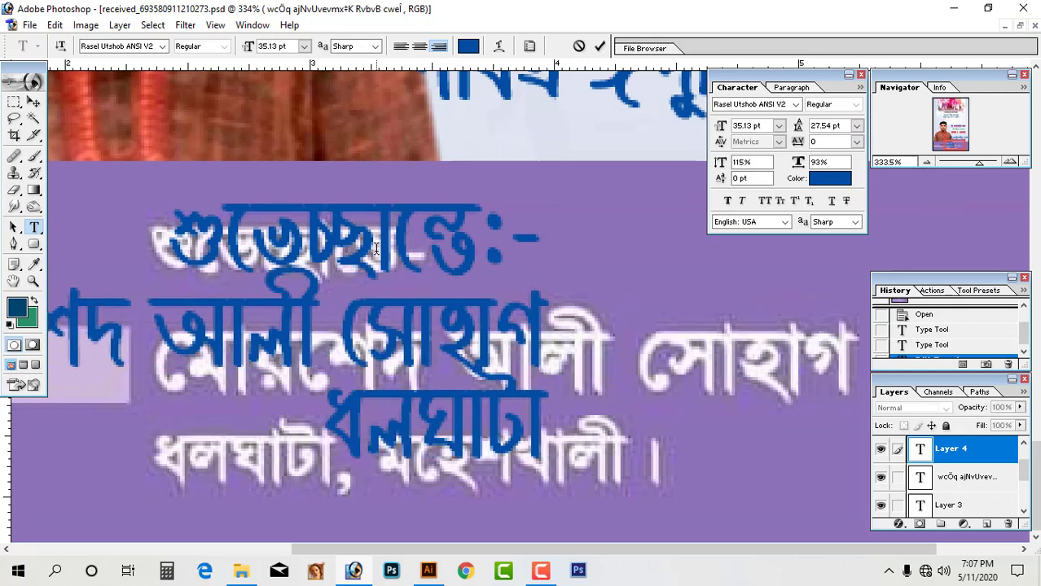
key("ctrl+Return")
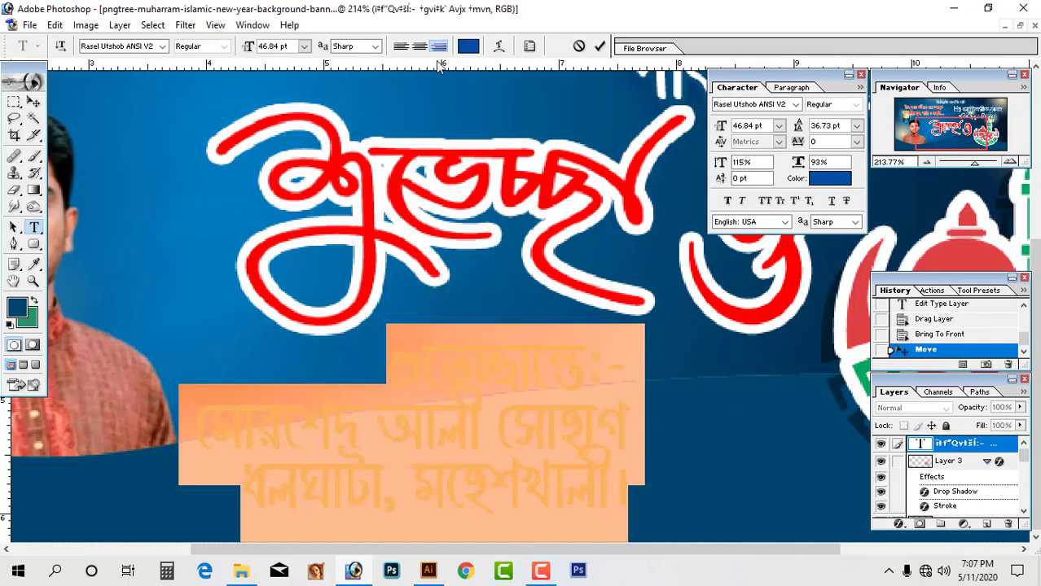
Colour the credit text white and reduce its line spacing.
left_click(468, 46)
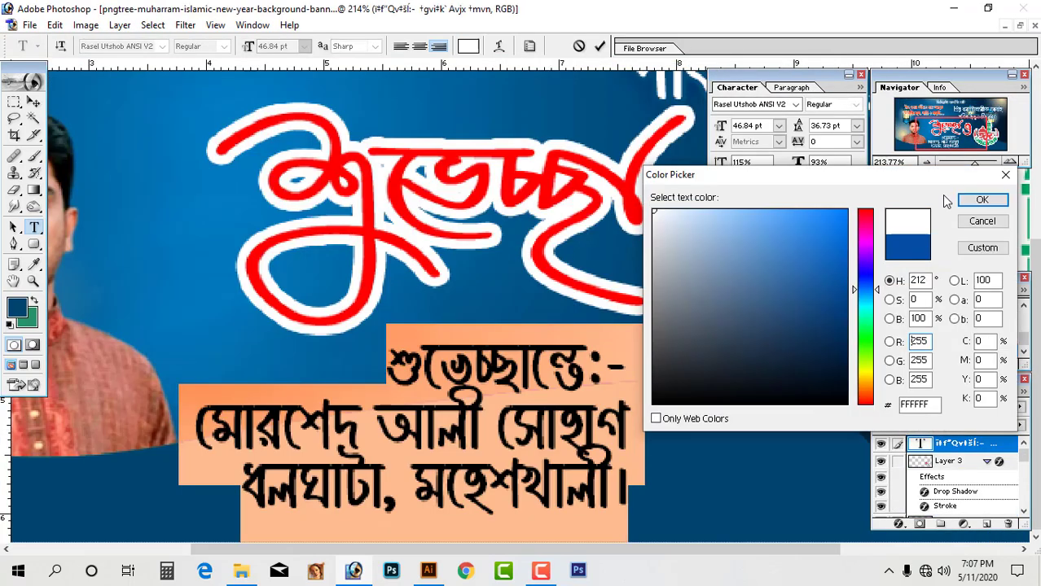
left_click(985, 220)
key("alt+Up")
key("alt+Up")
key("alt+Up")
key("alt+Up")
key("alt+Up")
key("ctrl+Return")
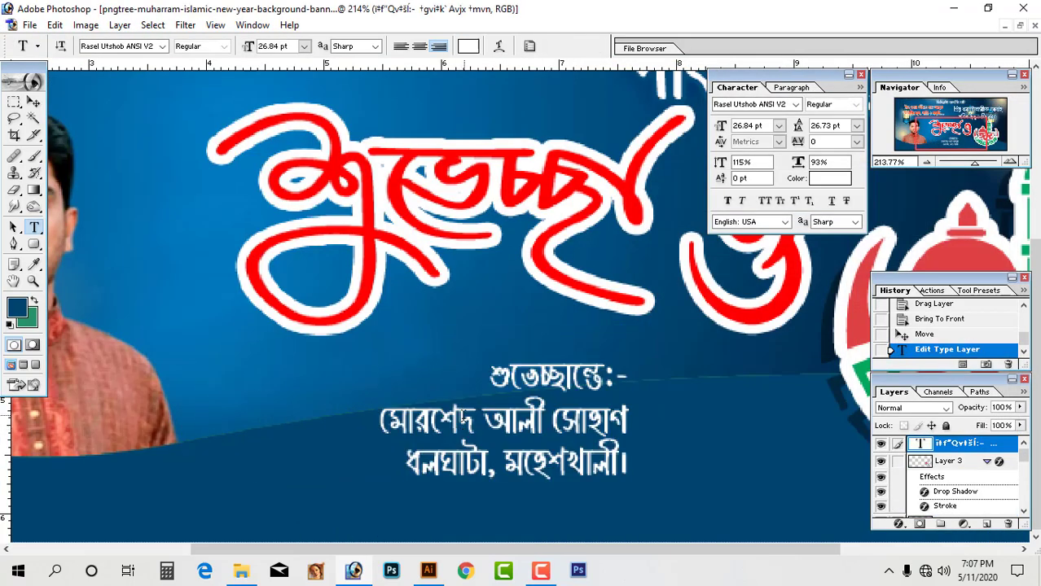
Left-align the credit text, move it left, and remove the leading space on line two.
left_click(505, 418)
key("ctrl+a")
left_click_drag(505, 411, 284, 432)
key("ctrl+shift+c")
key("ctrl+shift+l")
left_click_drag(416, 427, 234, 434)
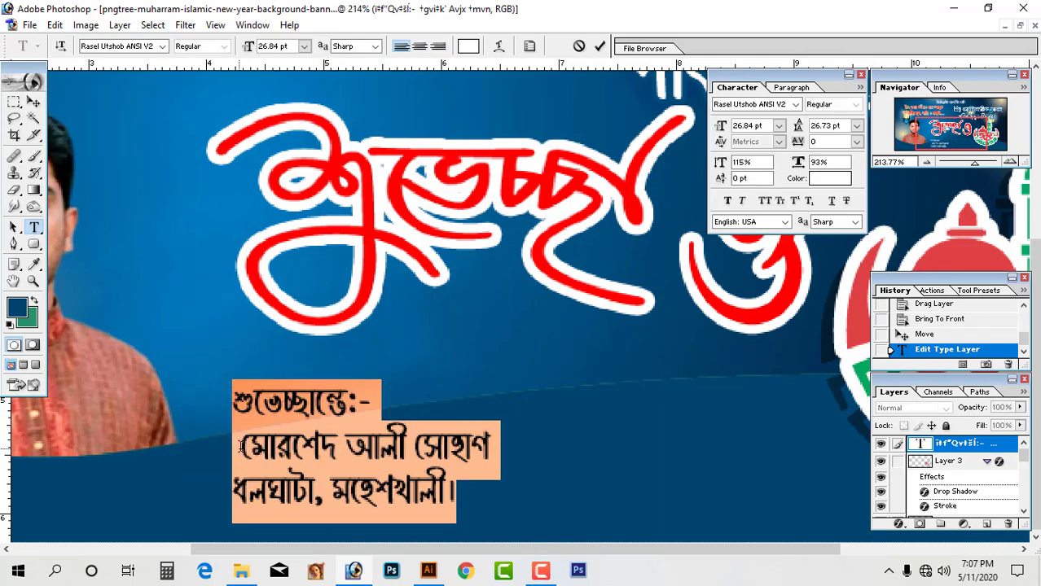
left_click(241, 443)
key("BackSpace")
key("ctrl+a")
left_click_drag(320, 446, 315, 443)
left_click_drag(333, 446, 238, 450)
key("ctrl+Return")
Enlarge the credit text to 26.84 pt and widen its line spacing.
key("ctrl+alt+i")
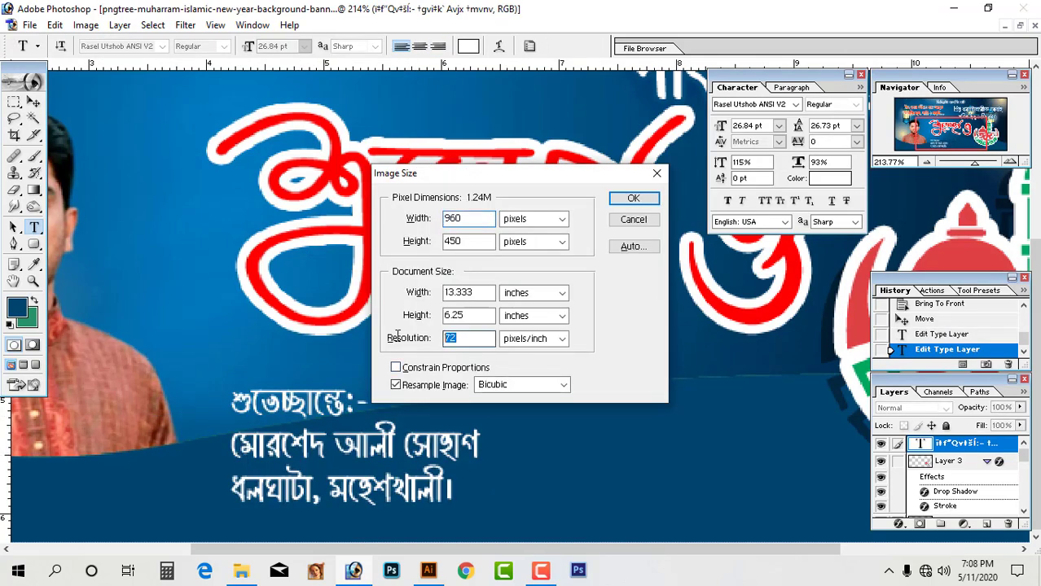
key("Return")
key("ctrl+minus")
key("ctrl+minus")
key("ctrl+minus")
key("ctrl+minus")
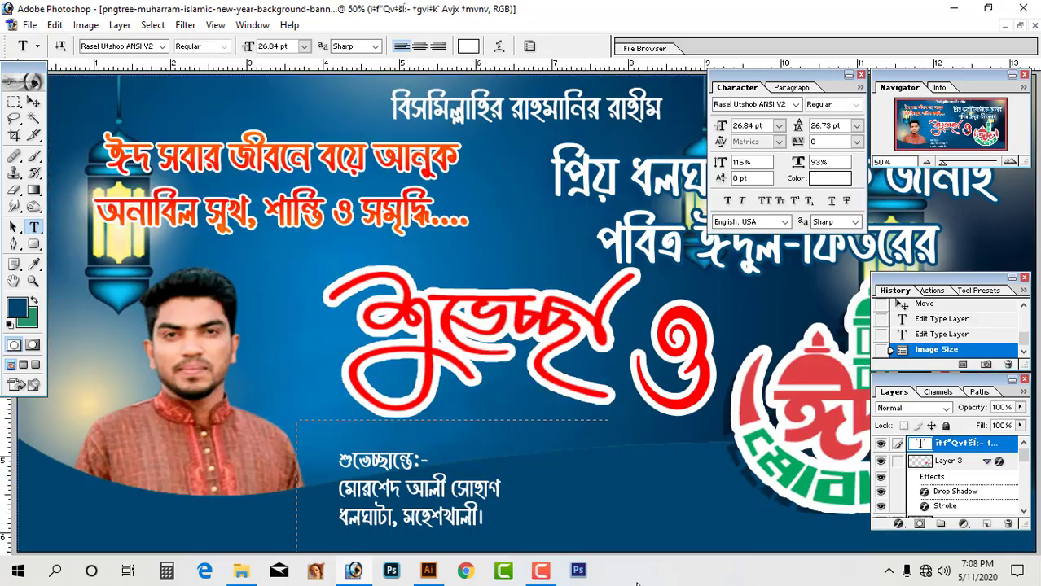
left_click_drag(292, 432, 623, 531)
key("Tab")
left_click(434, 377)
key("ctrl+a")
key("ctrl+shift+period")
key("ctrl+shift+period")
key("ctrl+shift+period")
key("ctrl+shift+period")
key("ctrl+shift+period")
key("alt+Down")
key("alt+Down")
key("alt+Down")
key("ctrl+Return")
Join the credit into one comma-separated line along the bottom wave.
key("ctrl+minus")
left_click_drag(541, 372, 553, 458)
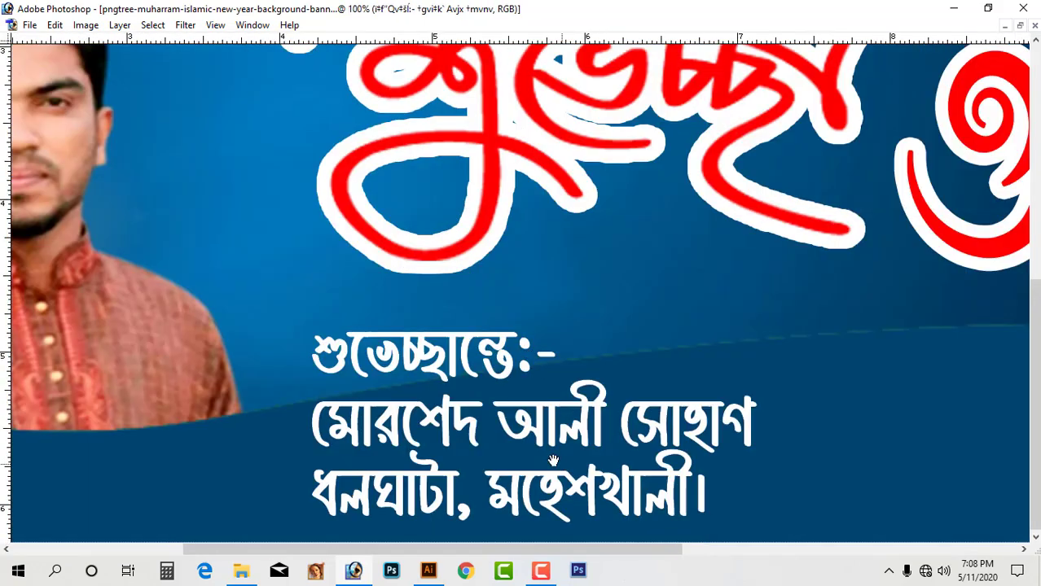
left_click_drag(524, 414, 518, 417)
left_click(269, 422)
key("BackSpace")
left_click(274, 427)
key("BackSpace")
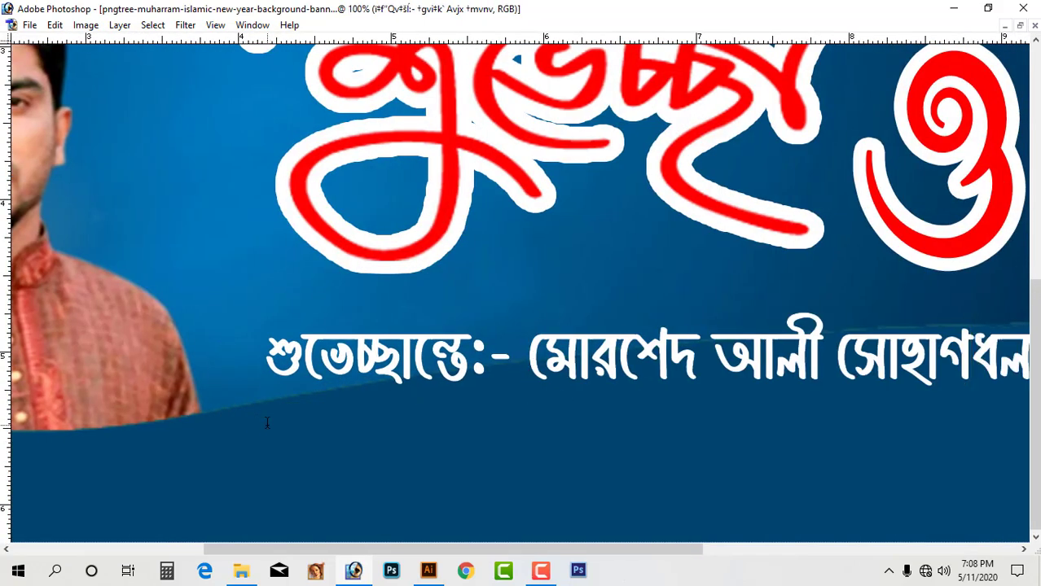
type(",")
key("ctrl+a")
key("ctrl+minus")
key("ctrl+minus")
key("ctrl+Return")
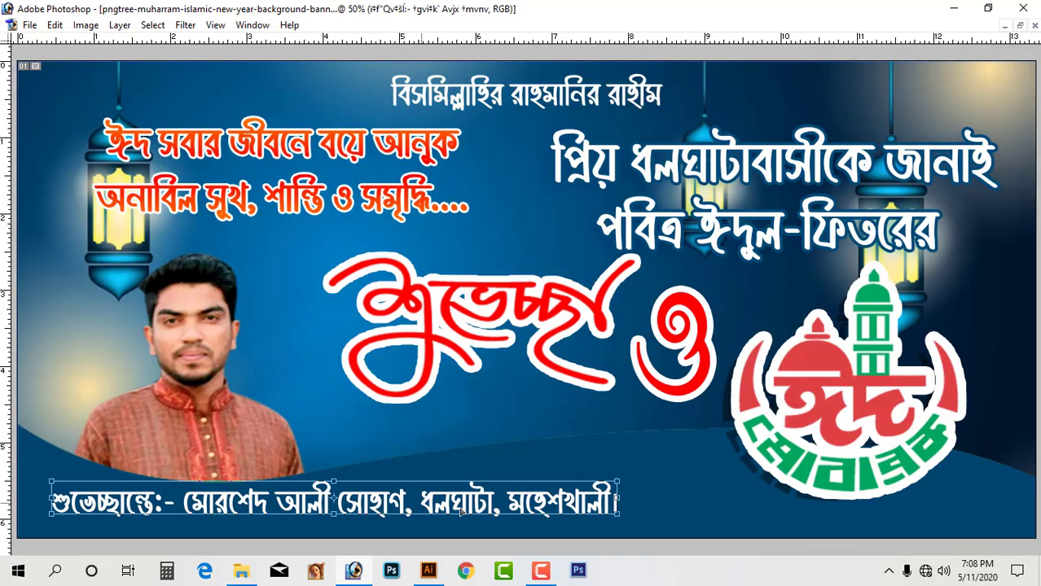
Shrink the place name and colour it yellow.
mouse_move(769, 511)
left_mouse_down()
mouse_move(531, 510)
mouse_move(761, 515)
left_mouse_up()
key("ctrl+shift+comma")
key("ctrl+shift+comma")
key("ctrl+shift+comma")
key("ctrl+Return")
key("ctrl+t")
left_click(830, 179)
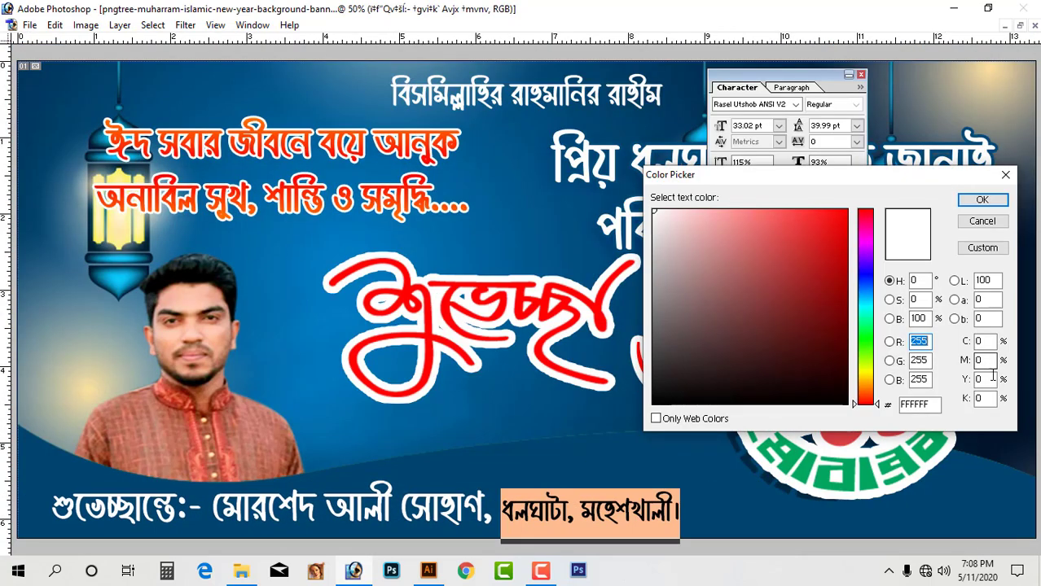
left_click_drag(983, 376, 917, 395)
type("100")
key("Return")
Cut the শুভেচ্ছান্তে:- prefix out of the credit line into its own text layer.
left_click_drag(203, 509, 50, 509)
key("BackSpace")
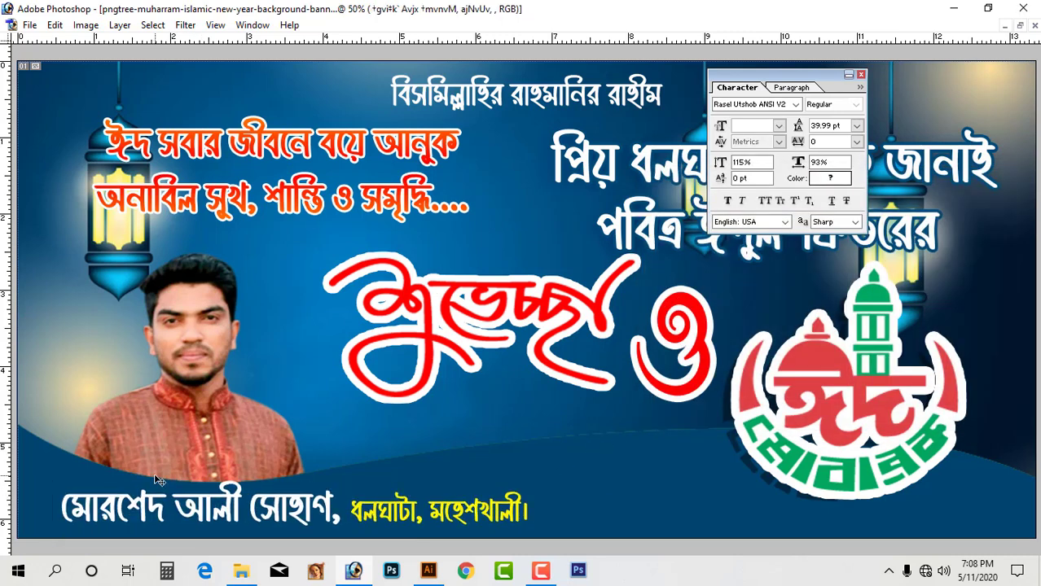
left_click_drag(151, 525, 330, 525)
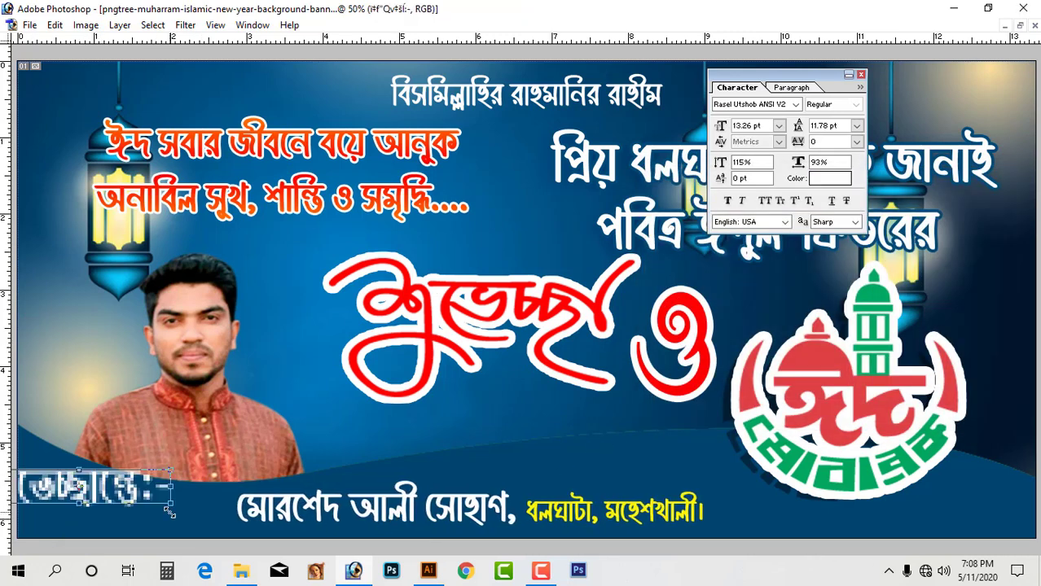
key("Return")
Give the শুভেচ্ছান্তে:- layer a size 7 Stroke in dark blue sampled from the banner.
key("F6")
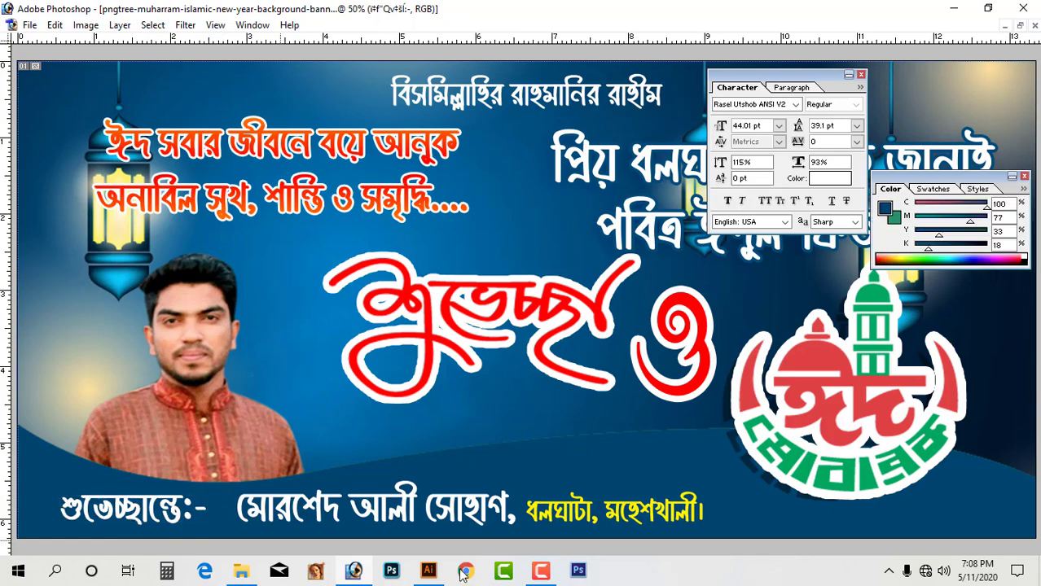
key("F7")
left_click(899, 525)
left_click(936, 506)
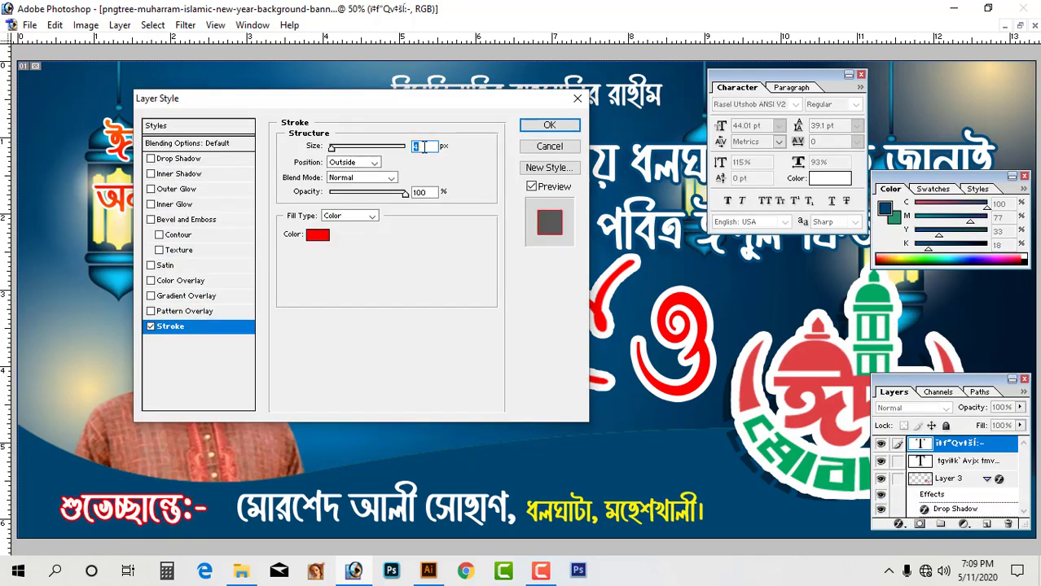
left_click(317, 235)
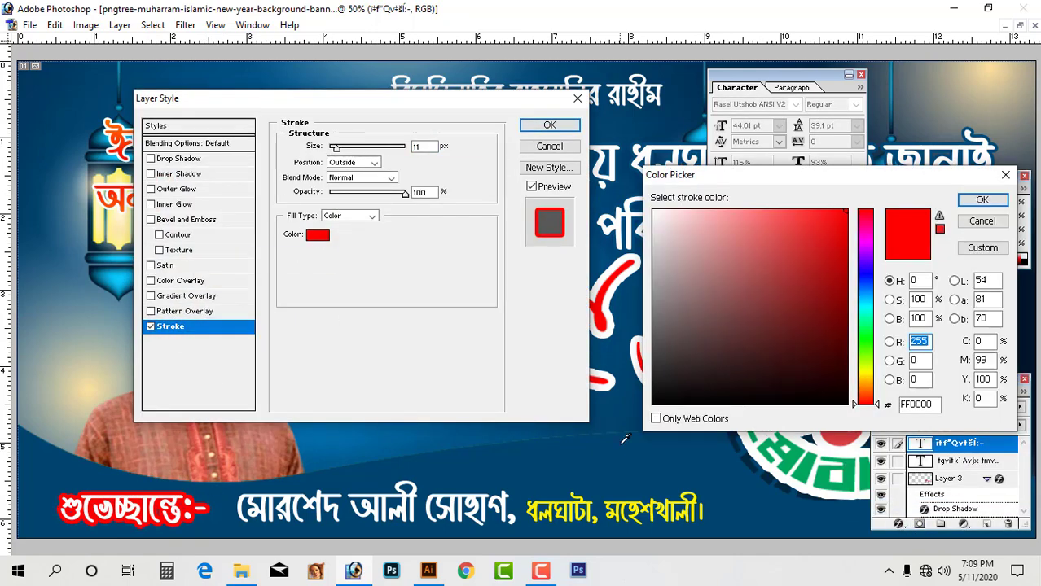
left_click(613, 436)
left_click(982, 200)
double_click(420, 146)
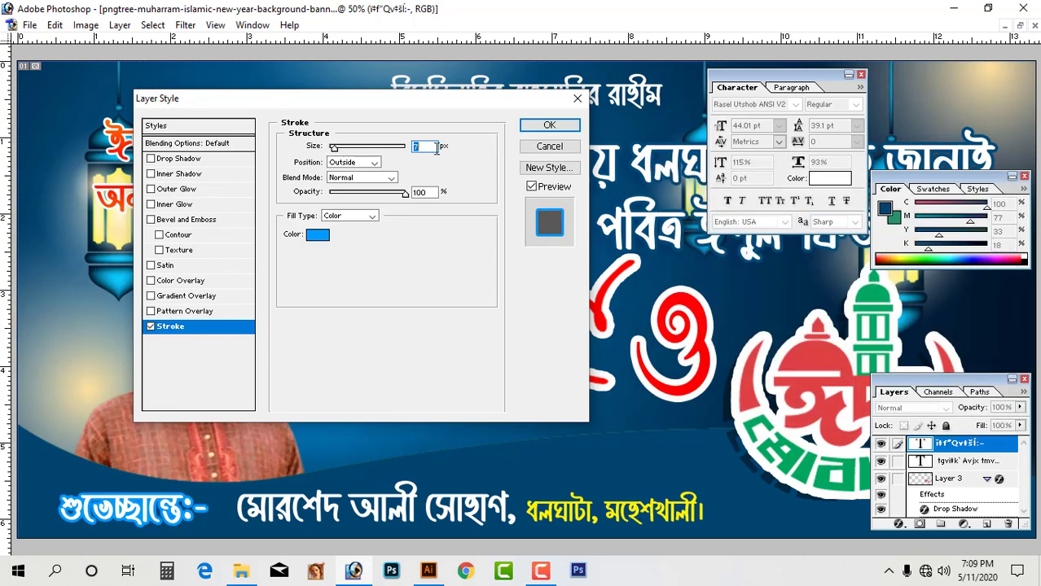
left_click(549, 125)
scroll(406, 371, "up", 6)
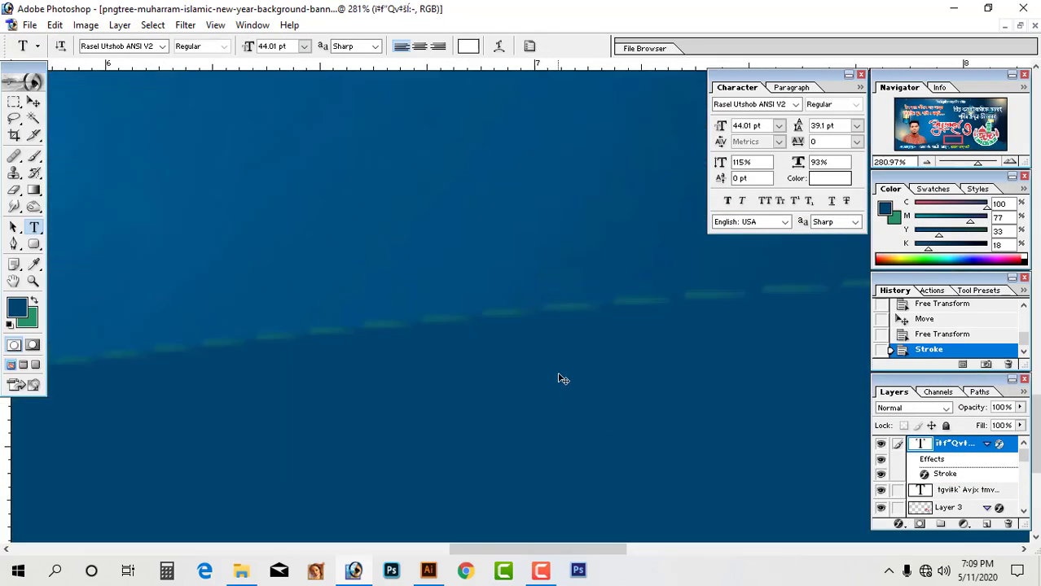
Duplicate the bottom wave band and give it a sampled dark-blue Color Overlay and Drop Shadow.
key("ctrl+alt+Down")
left_click(899, 524)
left_click(903, 461)
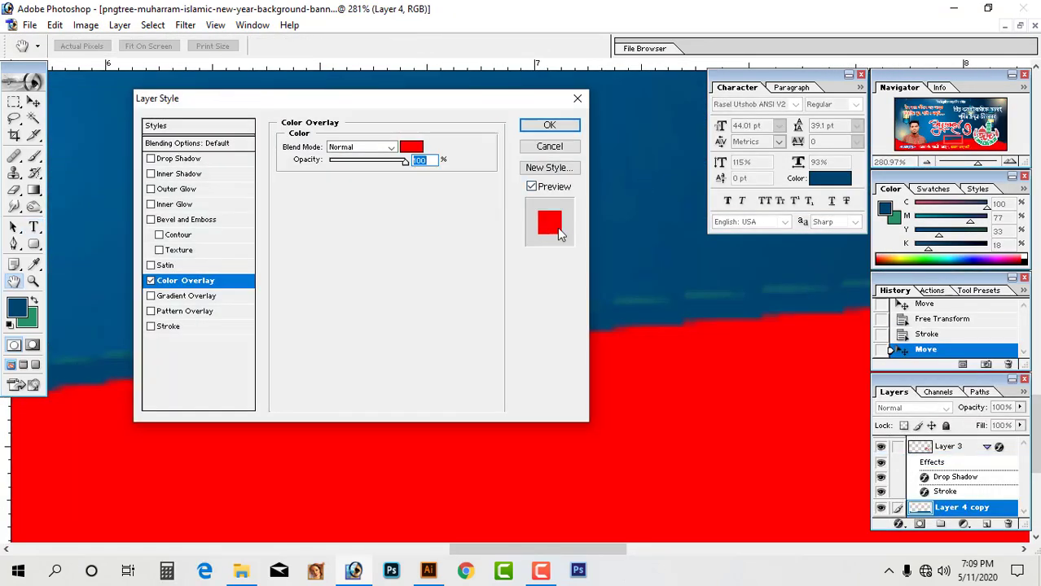
left_click(411, 147)
left_click(616, 181)
key("Return")
left_click(184, 158)
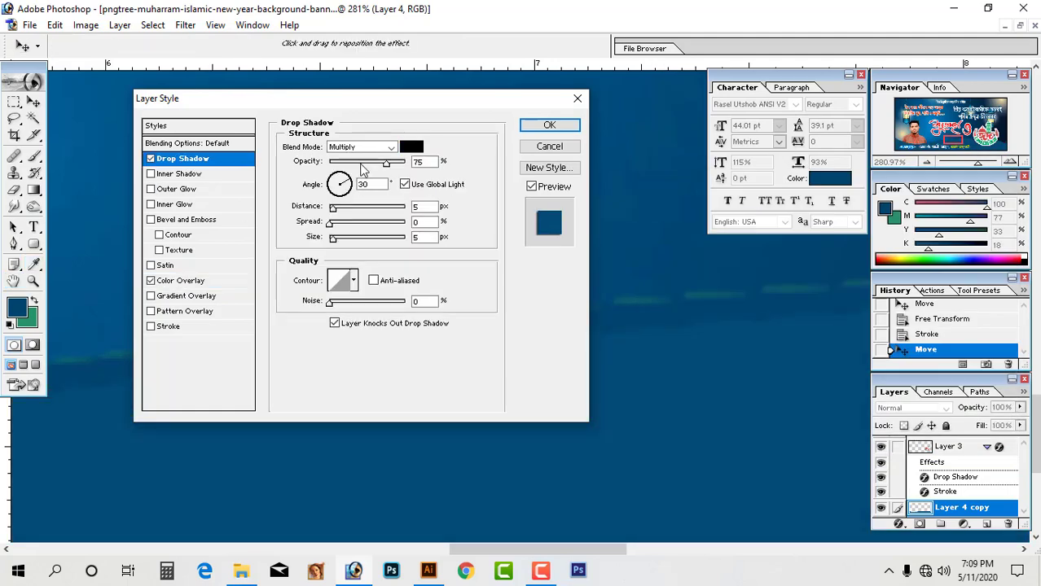
left_click(550, 126)
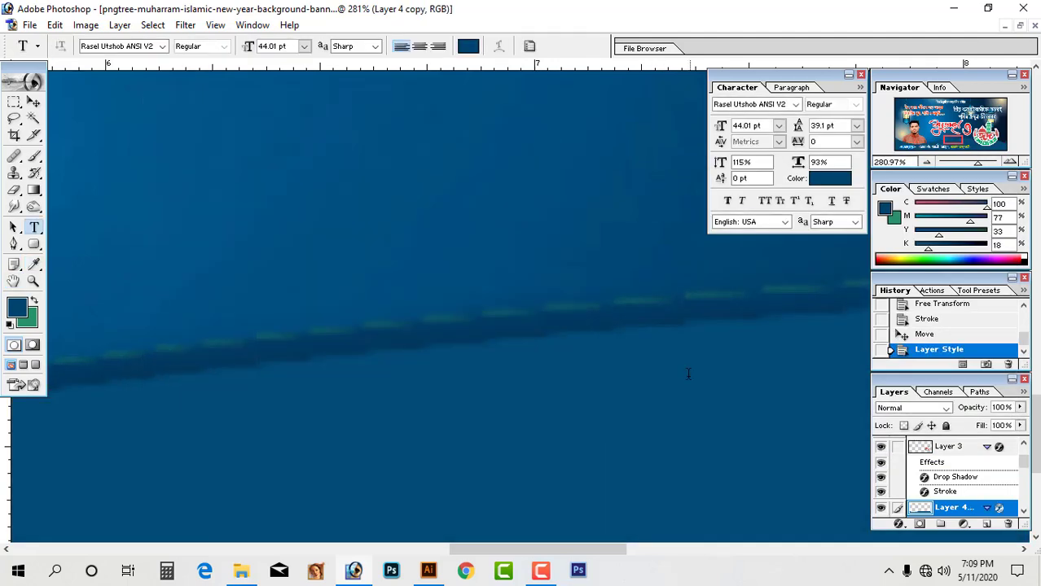
Copy the duplicate band's layer style and paste it onto the original Layer 4.
right_click(974, 511)
left_click(959, 447)
right_click(728, 302, "ctrl")
left_click(767, 311, "ctrl")
left_click(701, 391, "ctrl+alt")
Select the duplicate band and shift it slightly lower under the credit text.
left_click(489, 371, "ctrl+alt")
left_click(482, 372, "ctrl+alt")
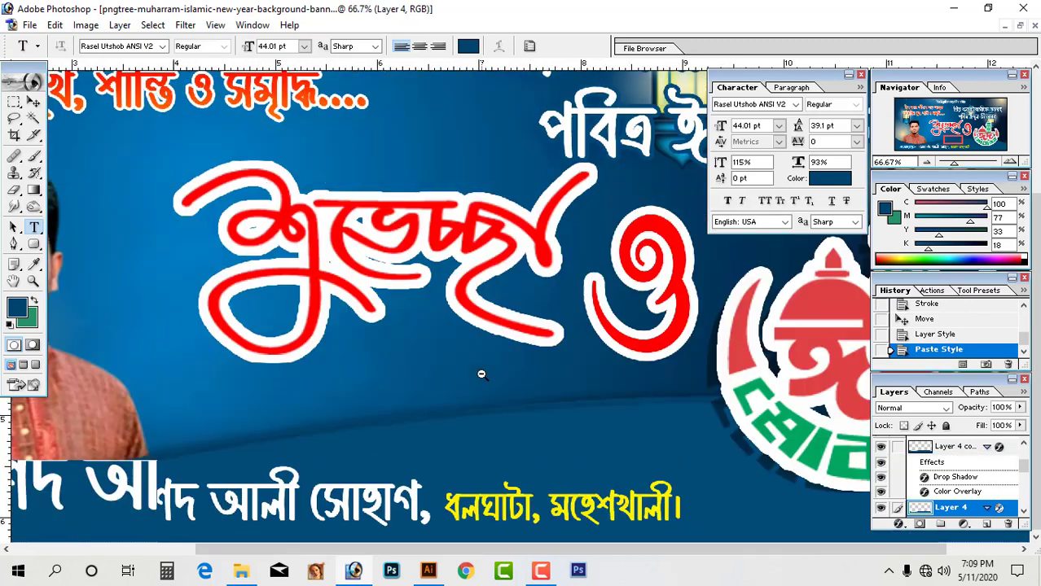
left_click(479, 383, "ctrl+alt")
left_click(472, 407, "ctrl+alt")
left_click(459, 471)
left_click_drag(466, 472, 635, 394)
right_click(588, 315, "ctrl")
left_click(445, 220)
key("ctrl+Return")
right_click(596, 158, "ctrl")
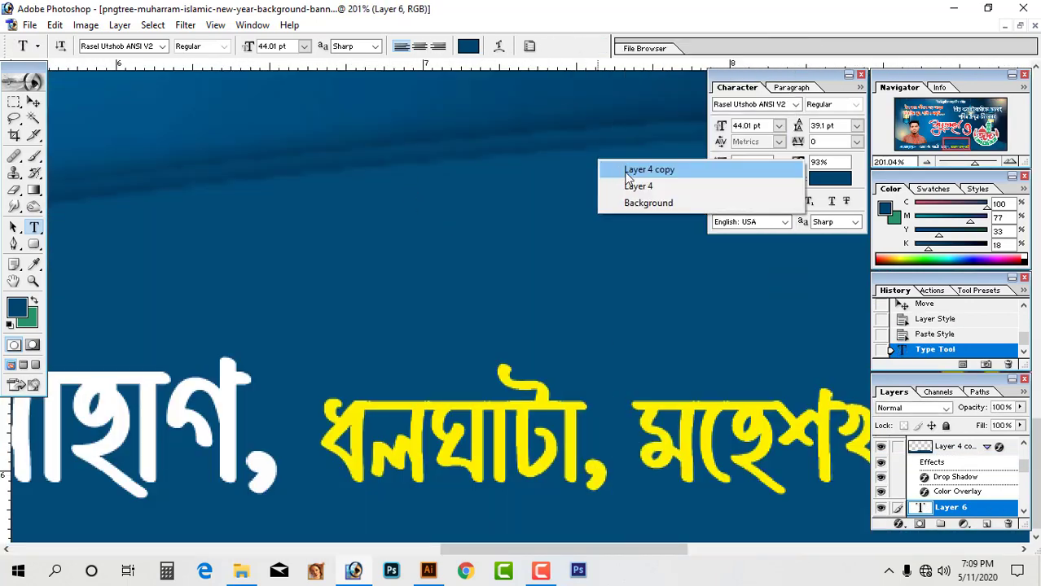
left_click(629, 169)
left_click_drag(597, 137, 596, 150)
Adjust the band's Drop Shadow settings.
left_click(898, 525)
left_click(904, 367)
double_click(922, 478)
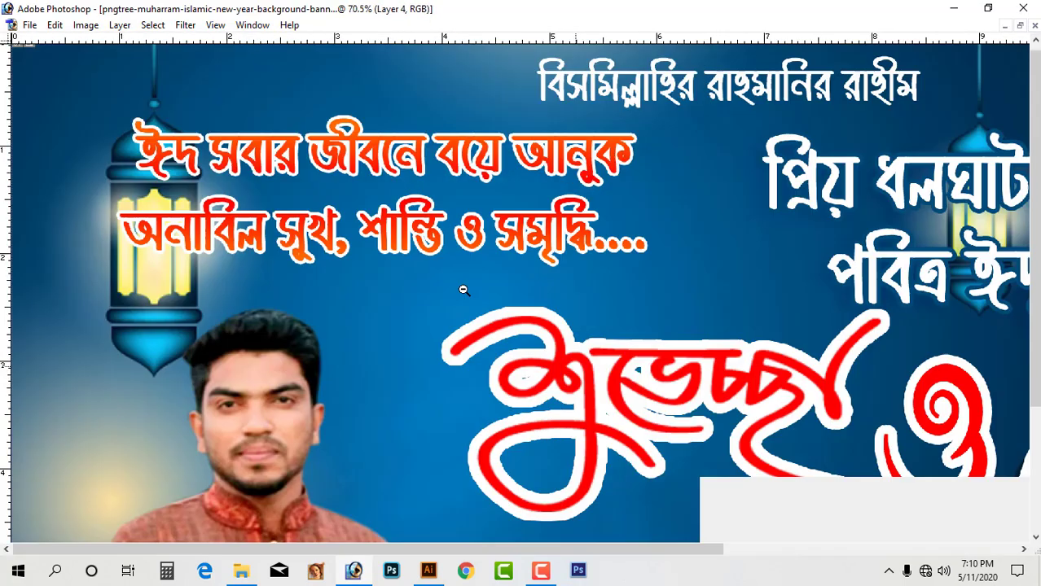
left_click(463, 289, "alt")
left_click(462, 290, "alt")
left_click(462, 290, "alt")
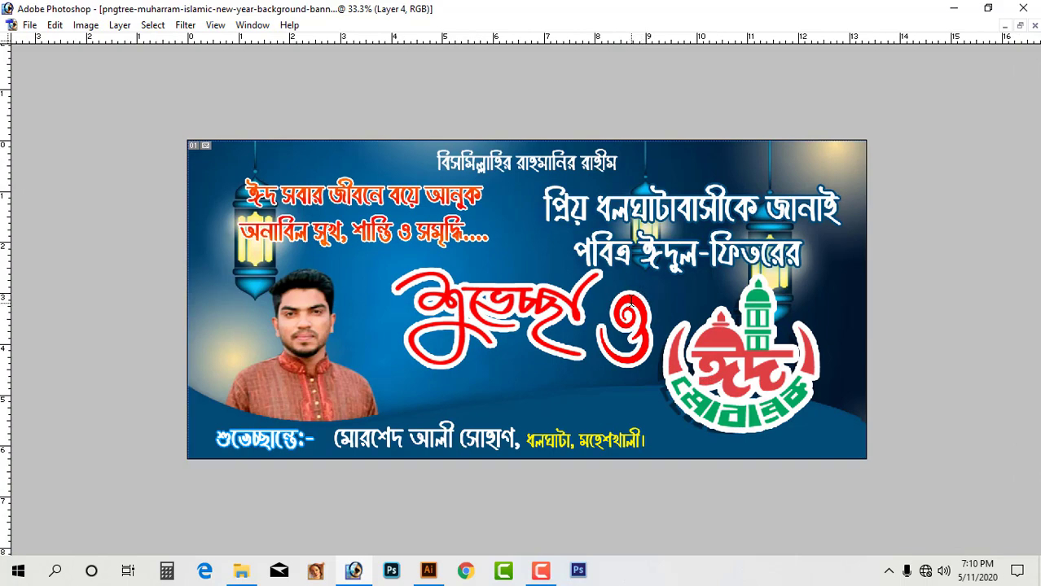
Start Save As for the banner and browse to the Eid Banner folder on F:.
key("ctrl+0")
key("ctrl+shift+s")
left_click(44, 211)
double_click(540, 200)
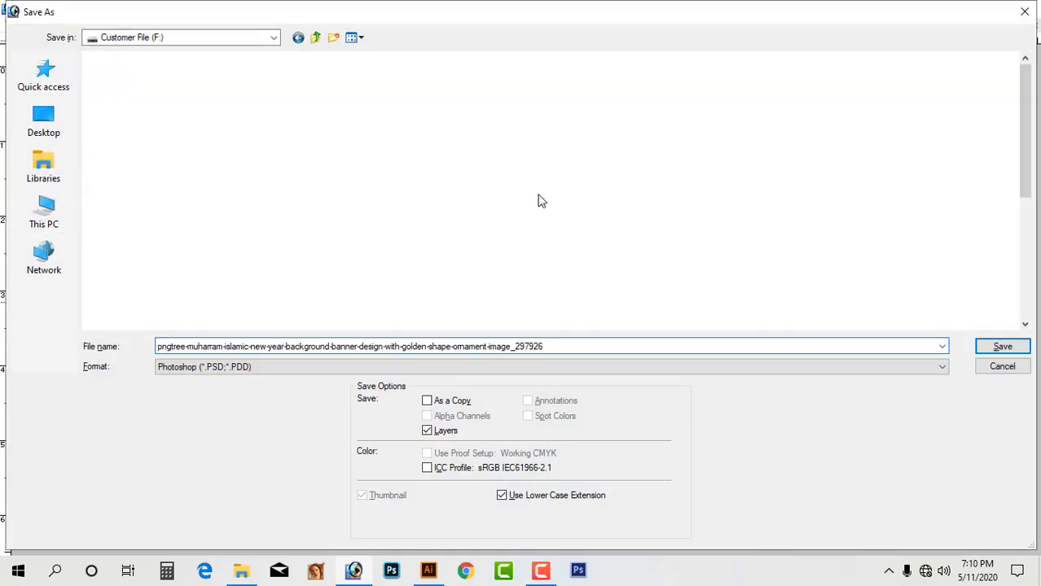
double_click(630, 210)
left_click(315, 37)
scroll(936, 114, "down", 3)
scroll(936, 114, "up", 3)
scroll(521, 195, "down", 3)
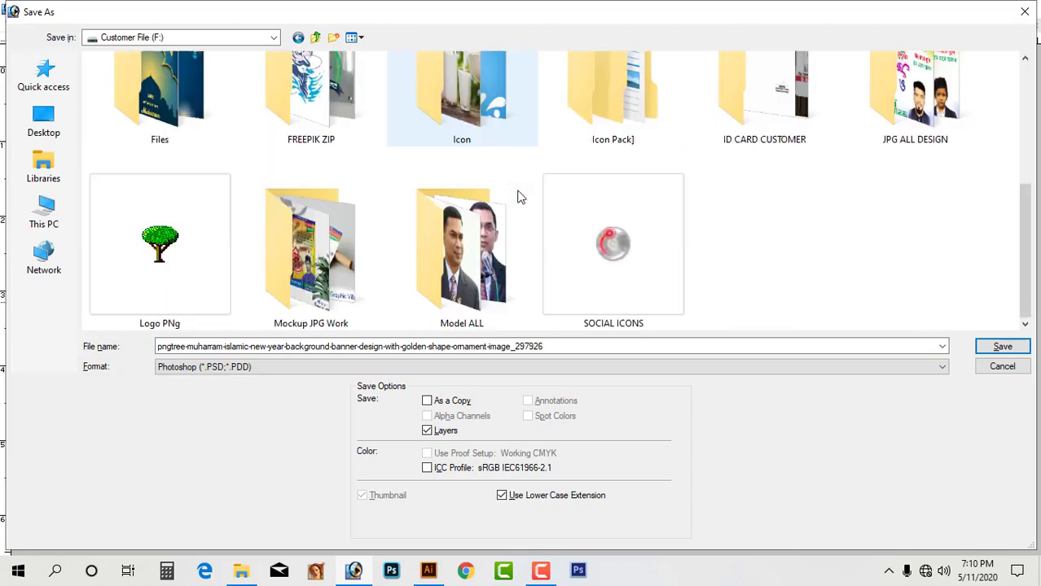
scroll(700, 160, "up", 3)
double_click(627, 138)
Save the banner in TIFF format under the name 'New Banner eid'.
left_click(471, 366)
left_click(464, 525)
double_click(499, 348)
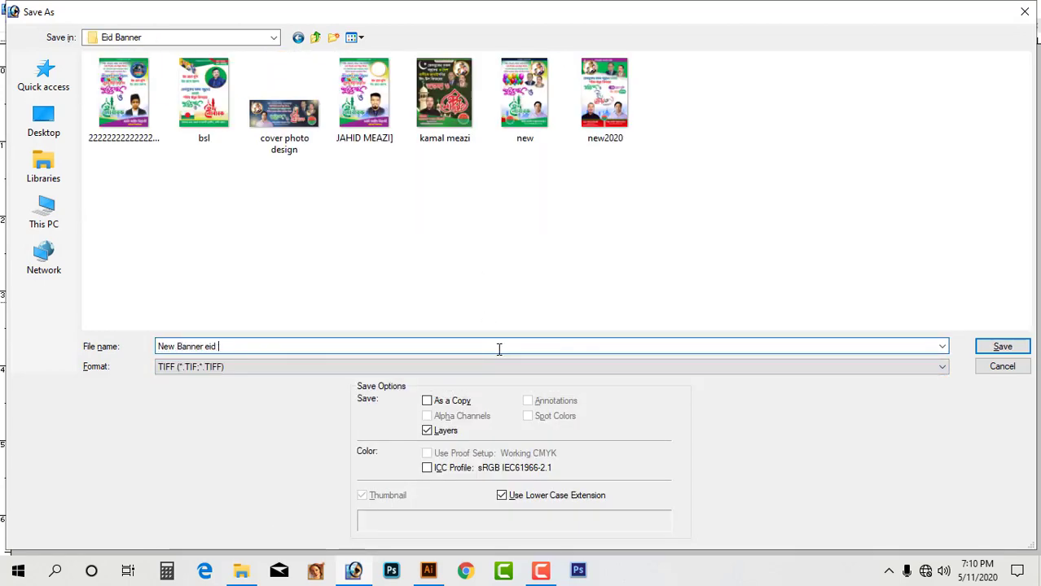
type("New Banner eid")
key("Return")
key("Return")
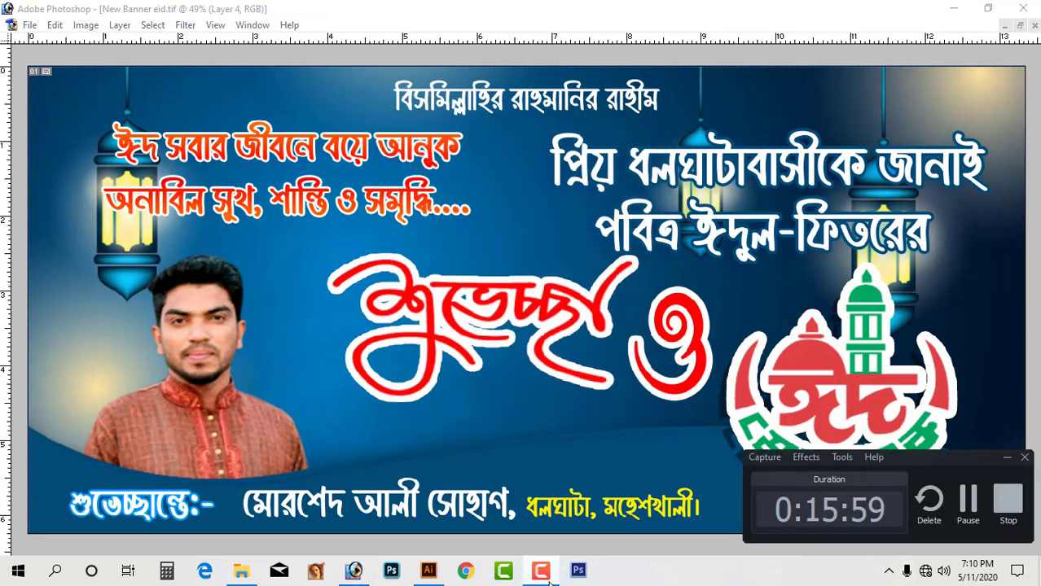